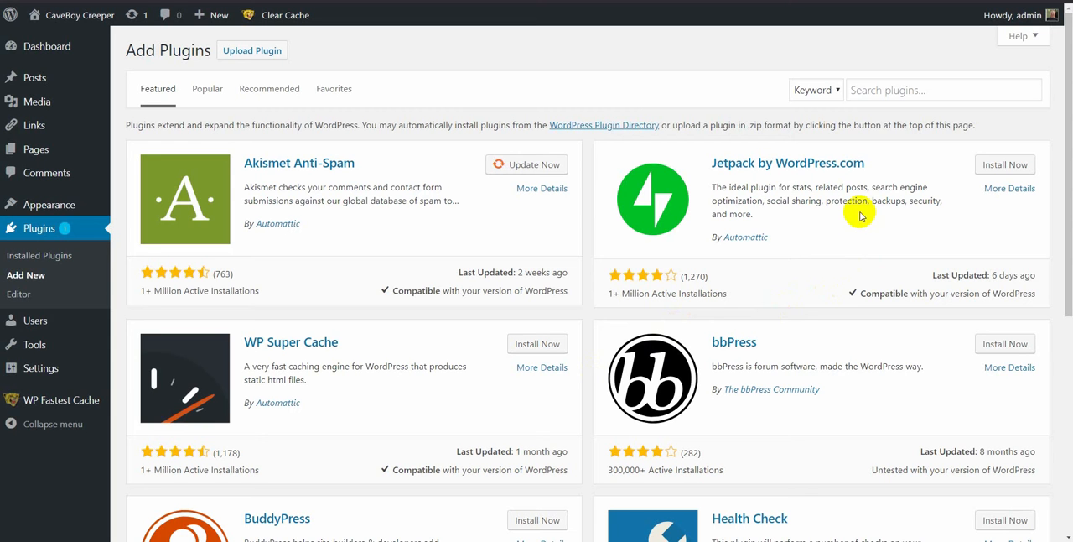
Step: Search the plugin directory for Yoast SEO, then install and activate the Yoast SEO plugin
{"action": "left_click", "coordinate": [906, 88]}
{"action": "type", "text": "Yoast"}
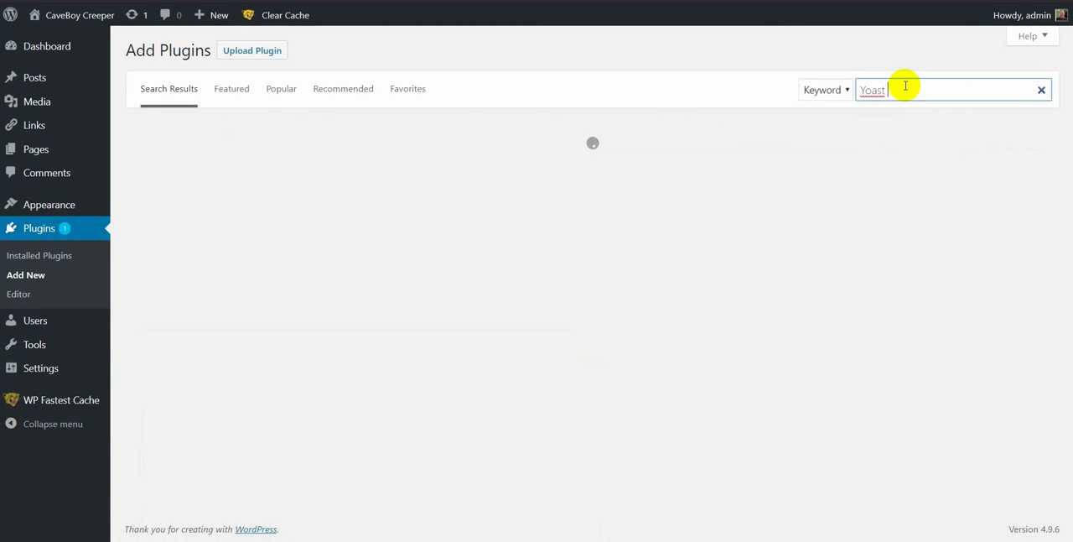
{"action": "type", "text": " SEO"}
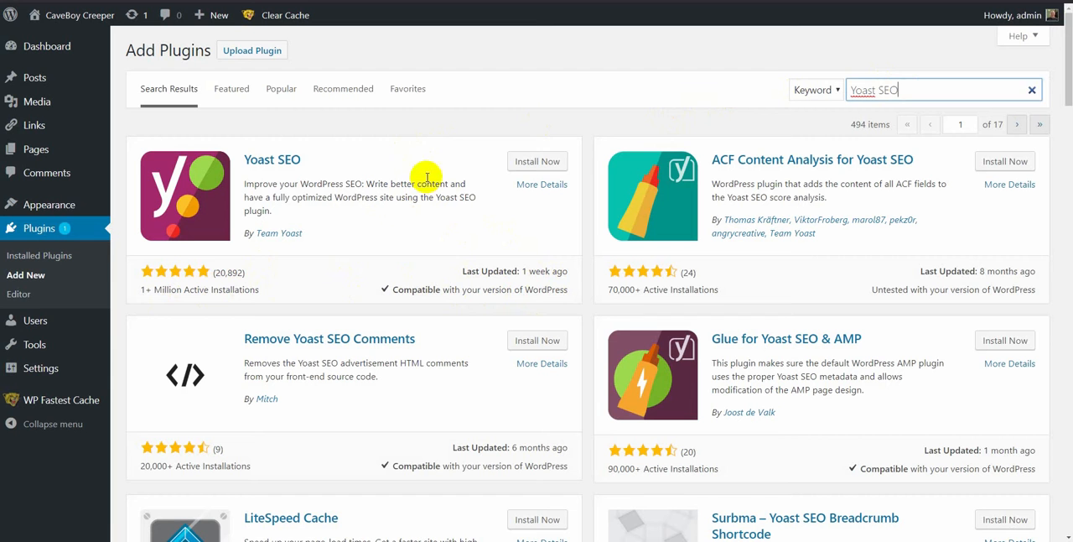
{"action": "left_click", "coordinate": [524, 164]}
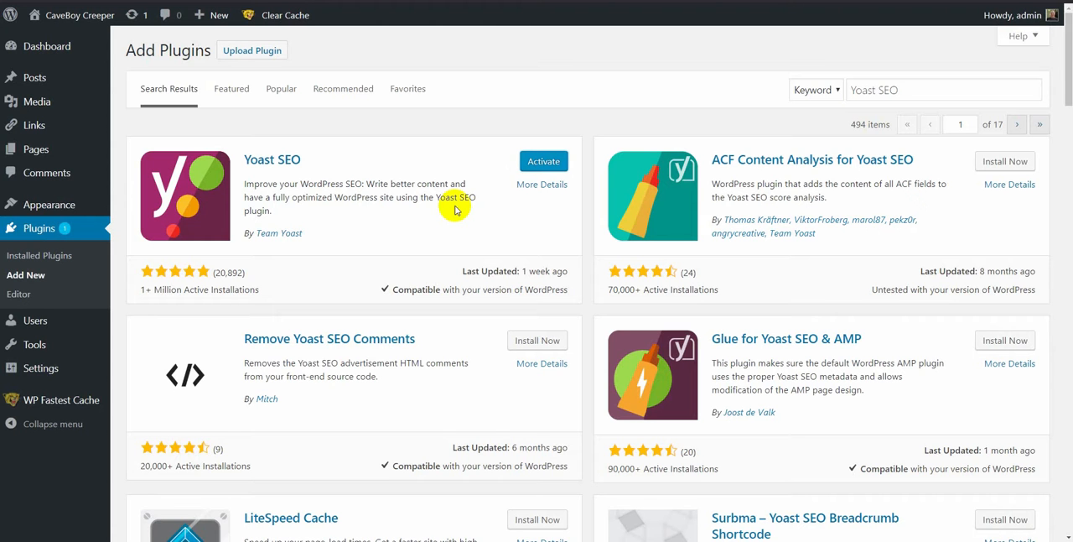
{"action": "left_click", "coordinate": [541, 163]}
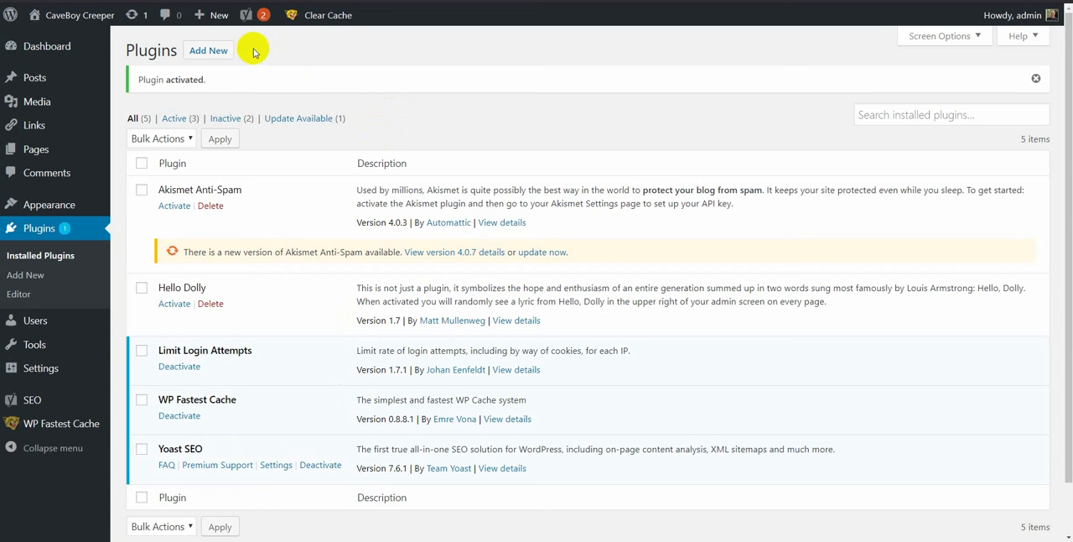
Step: Upload the plugin file all-in-one-wp-migration.6.61.zip, then install and activate it
{"action": "left_click", "coordinate": [208, 52]}
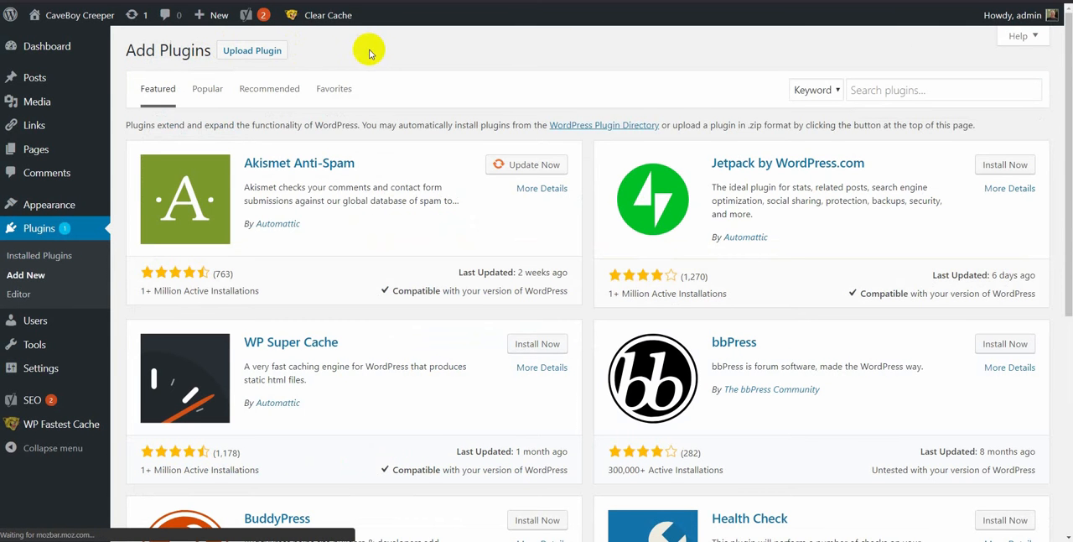
{"action": "left_click", "coordinate": [268, 51]}
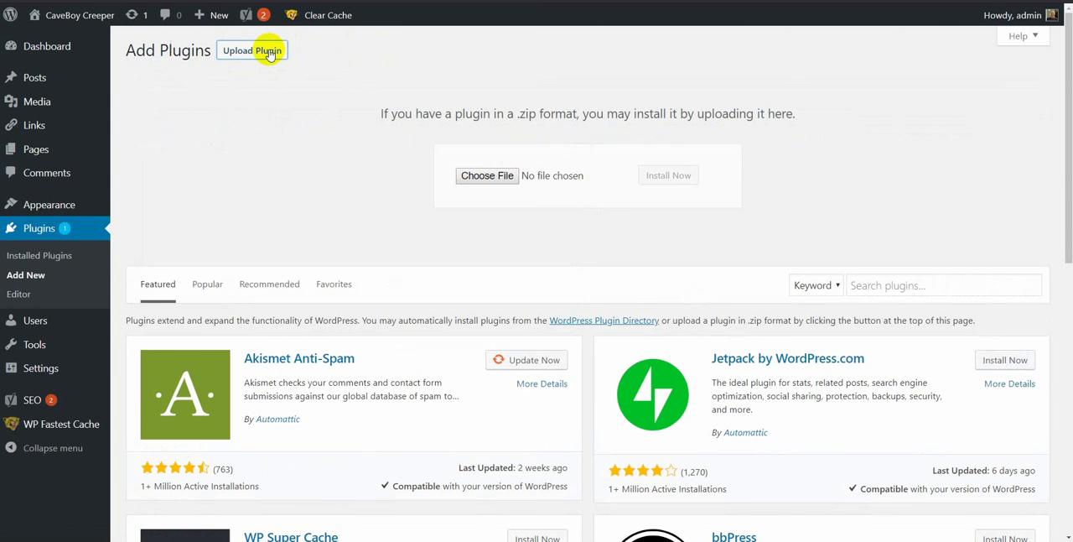
{"action": "left_click", "coordinate": [505, 179]}
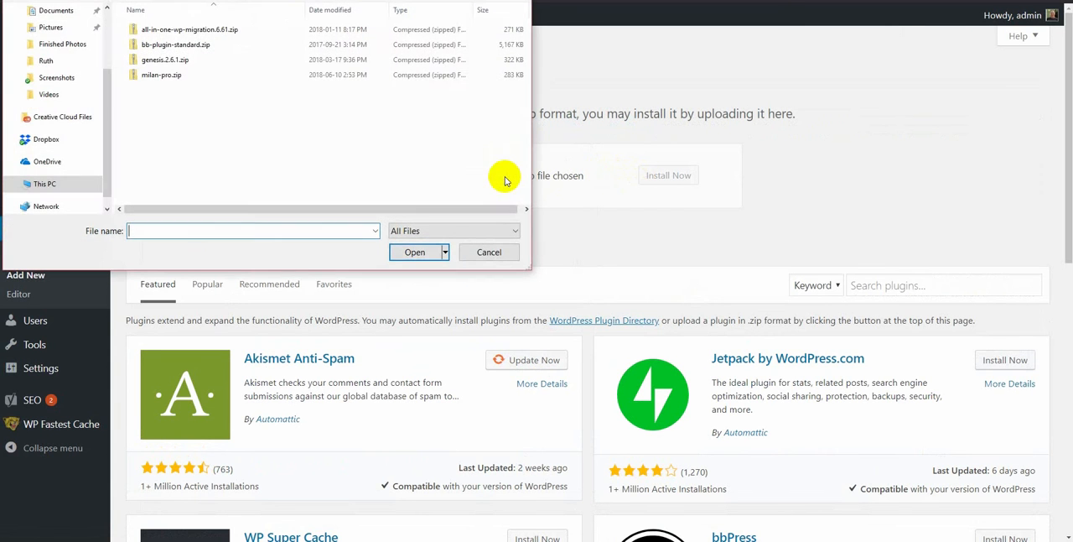
{"action": "left_click", "coordinate": [222, 34]}
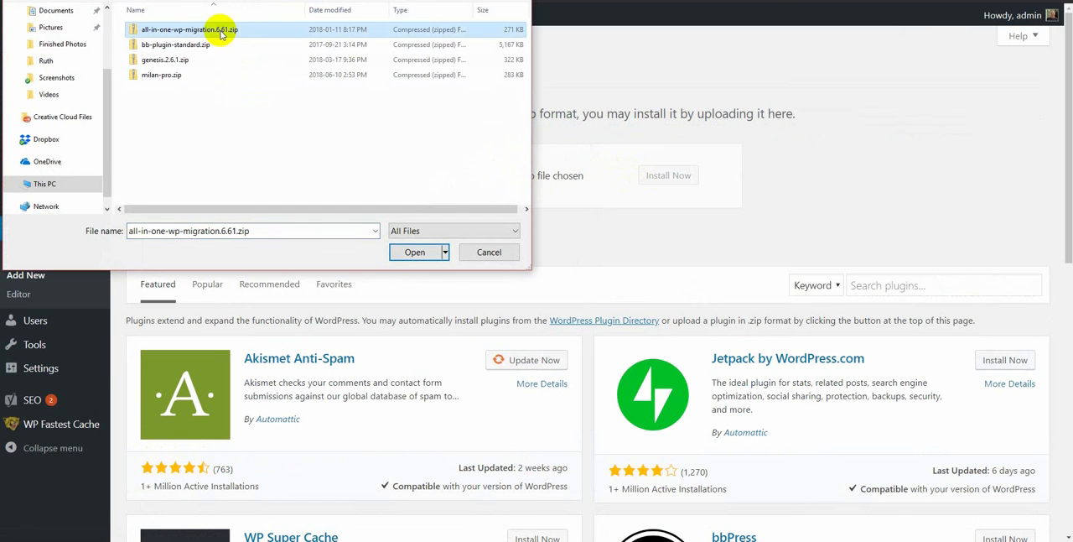
{"action": "left_click", "coordinate": [414, 253]}
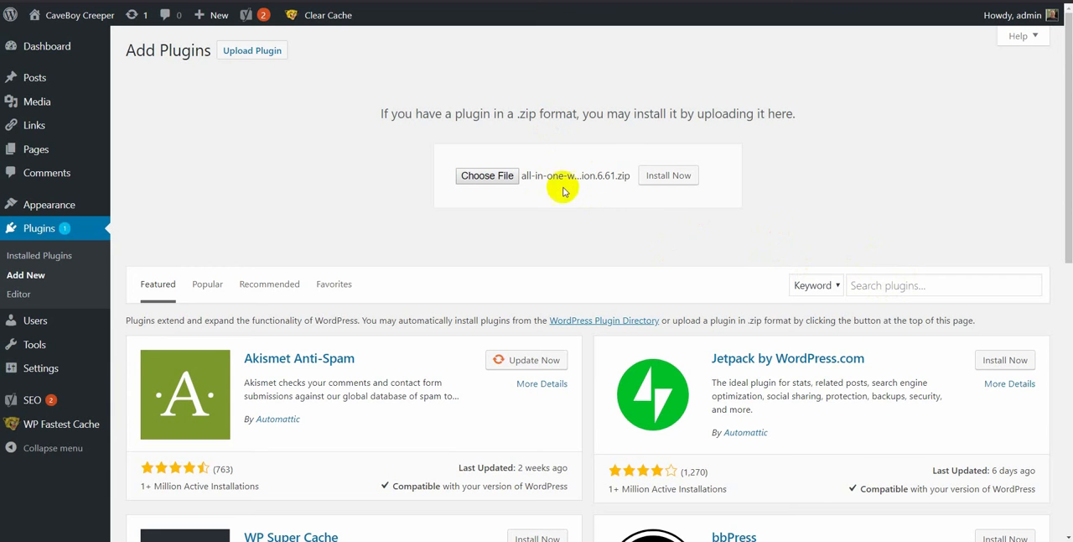
{"action": "left_click", "coordinate": [653, 178]}
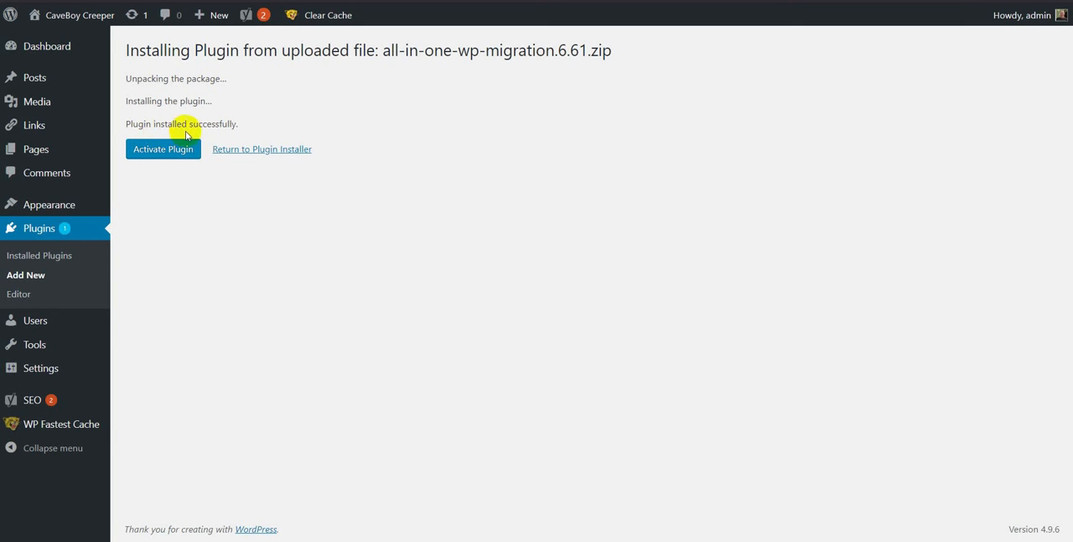
{"action": "left_click", "coordinate": [154, 150]}
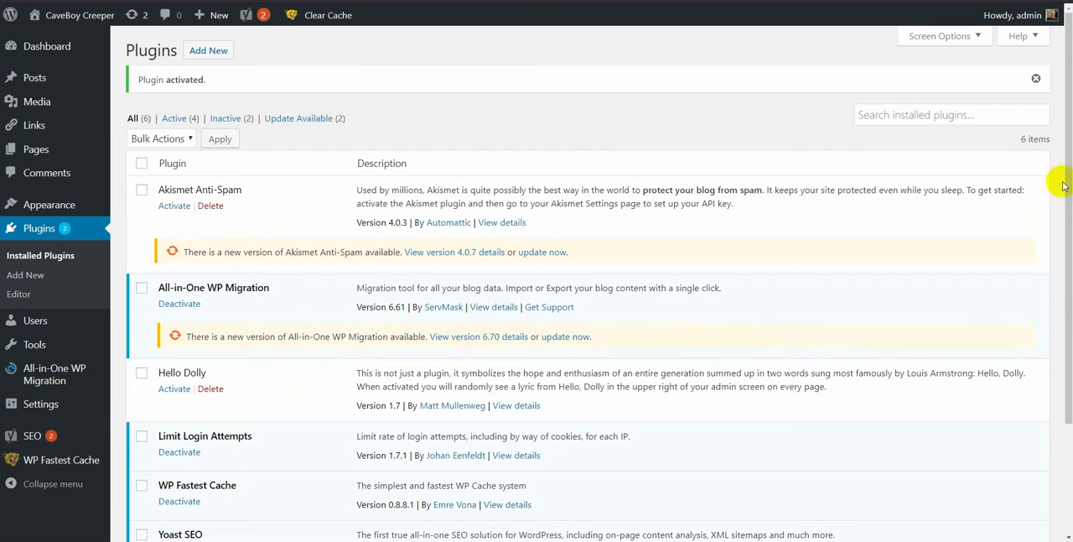
{"action": "mouse_move", "coordinate": [1069, 190]}
{"action": "left_mouse_down"}
{"action": "mouse_move", "coordinate": [1067, 268]}
{"action": "mouse_move", "coordinate": [1062, 163]}
{"action": "left_mouse_up"}
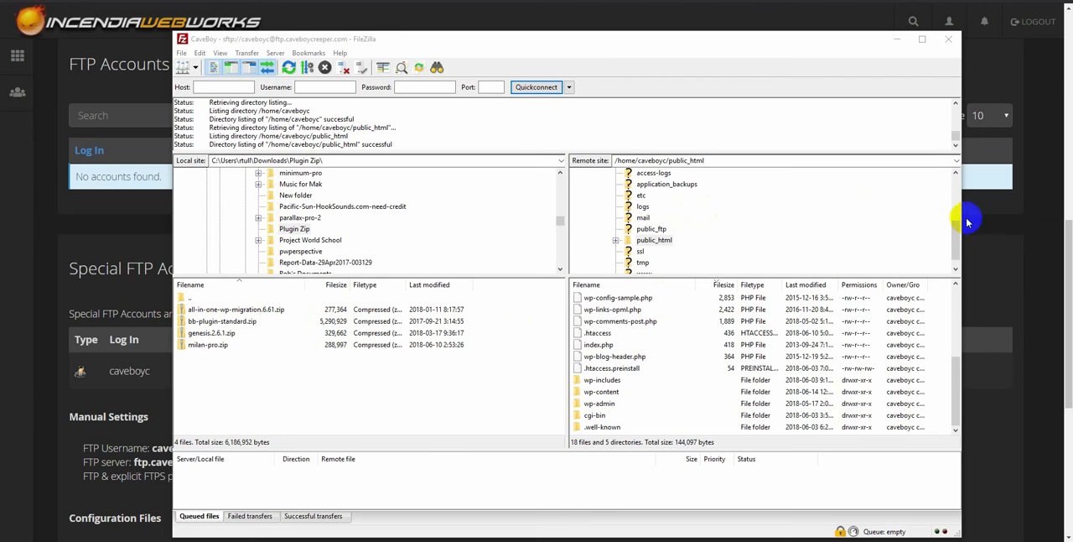
Step: In FileZilla, open the remote folder public_html/wp-content/plugins and transfer the local bb-plugin-standard.zip into it
{"action": "left_click_drag", "start_coordinate": [956, 241], "coordinate": [951, 187]}
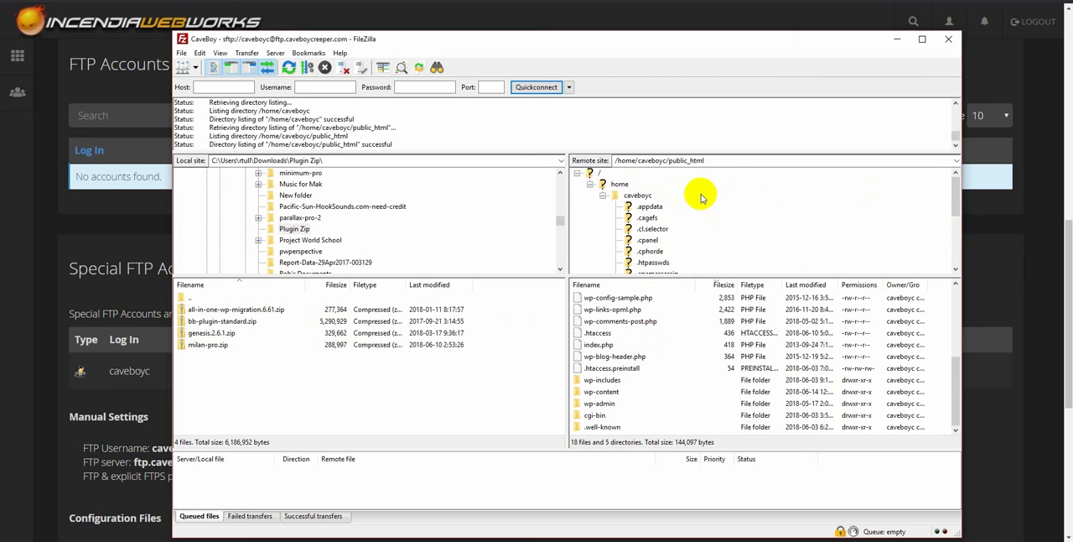
{"action": "left_click_drag", "start_coordinate": [954, 201], "coordinate": [953, 253]}
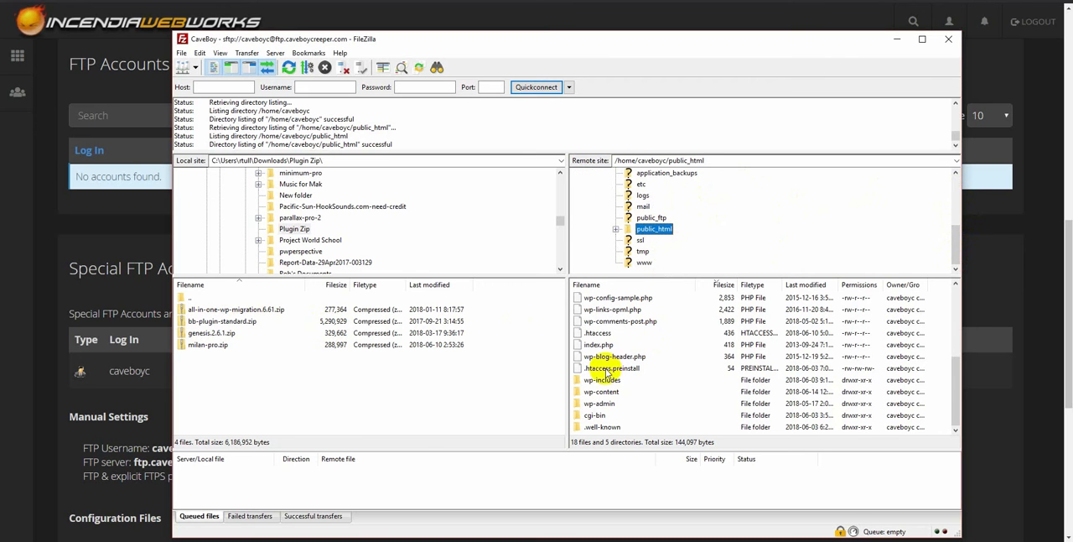
{"action": "left_click", "coordinate": [616, 230]}
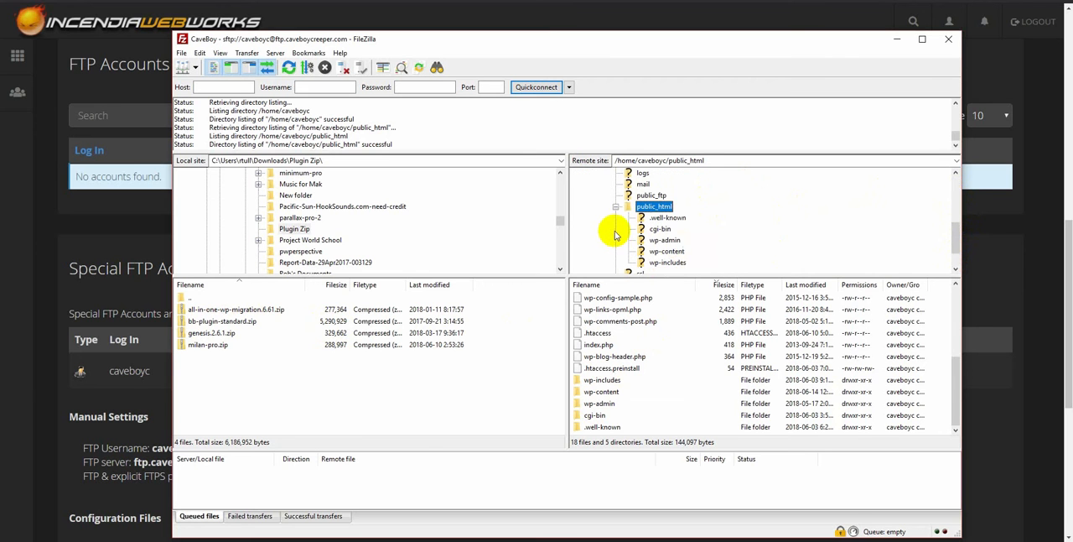
{"action": "left_click", "coordinate": [682, 257]}
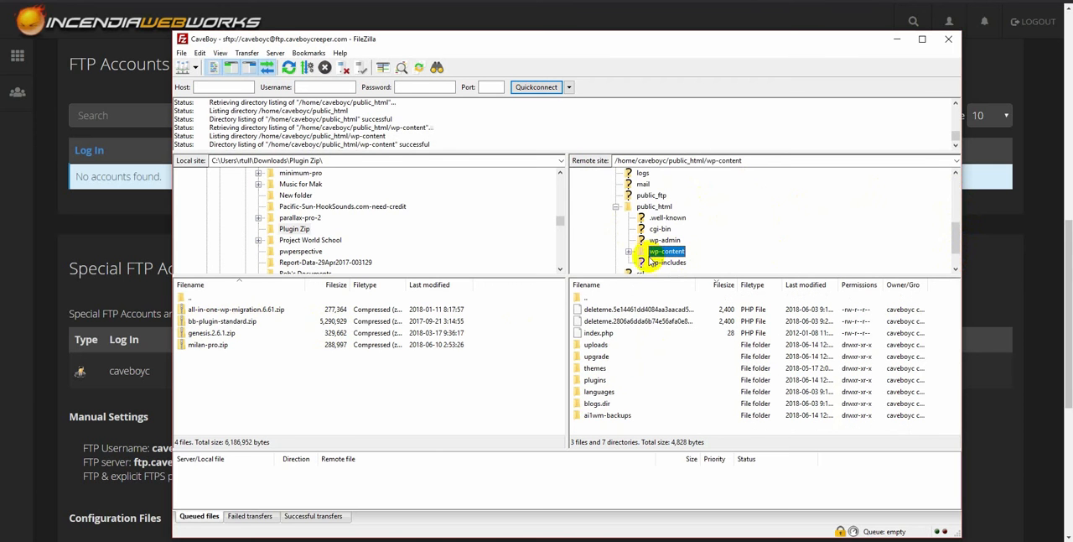
{"action": "left_click", "coordinate": [629, 252]}
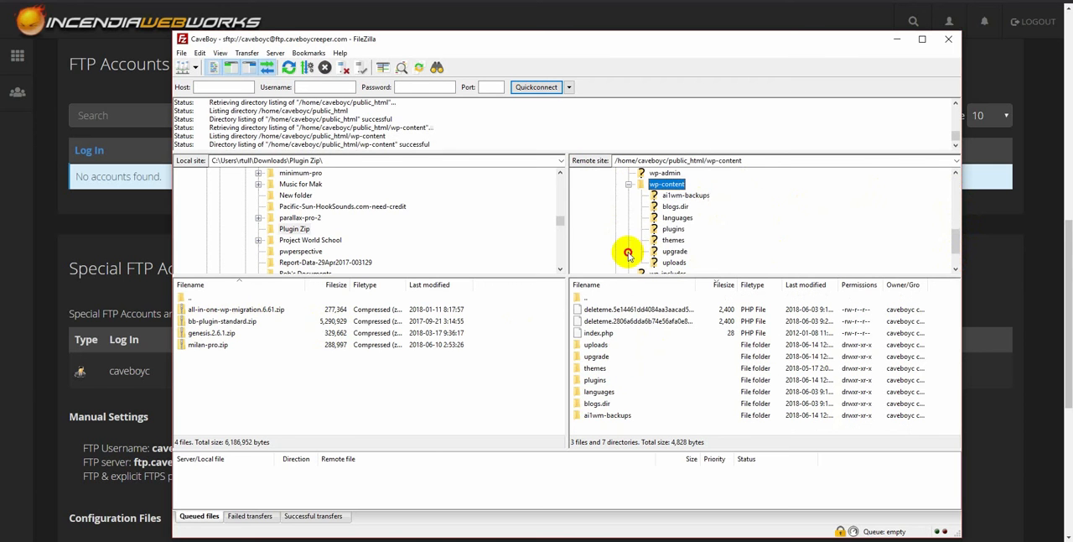
{"action": "left_click", "coordinate": [675, 230]}
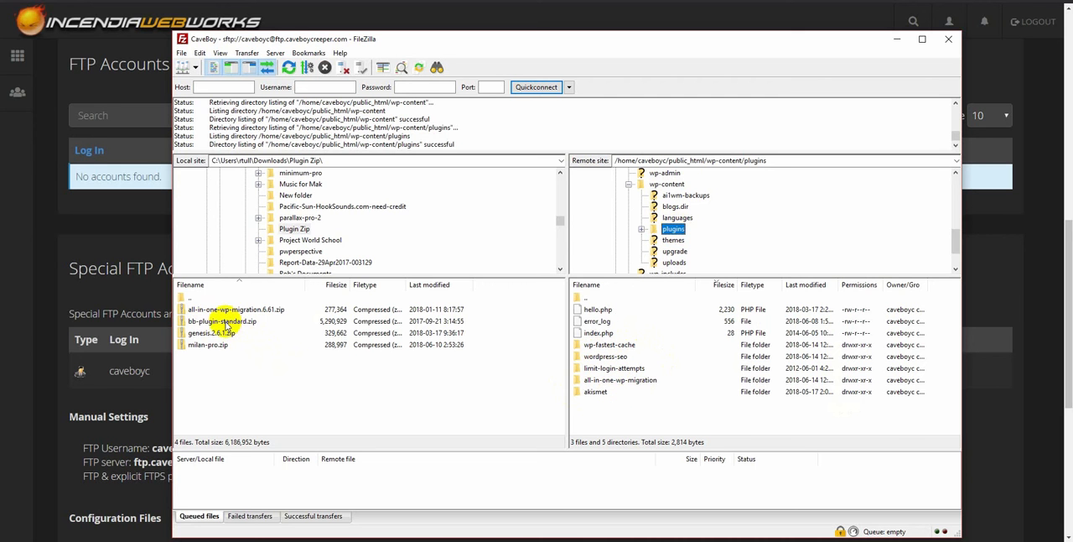
{"action": "left_click_drag", "start_coordinate": [226, 323], "coordinate": [600, 419]}
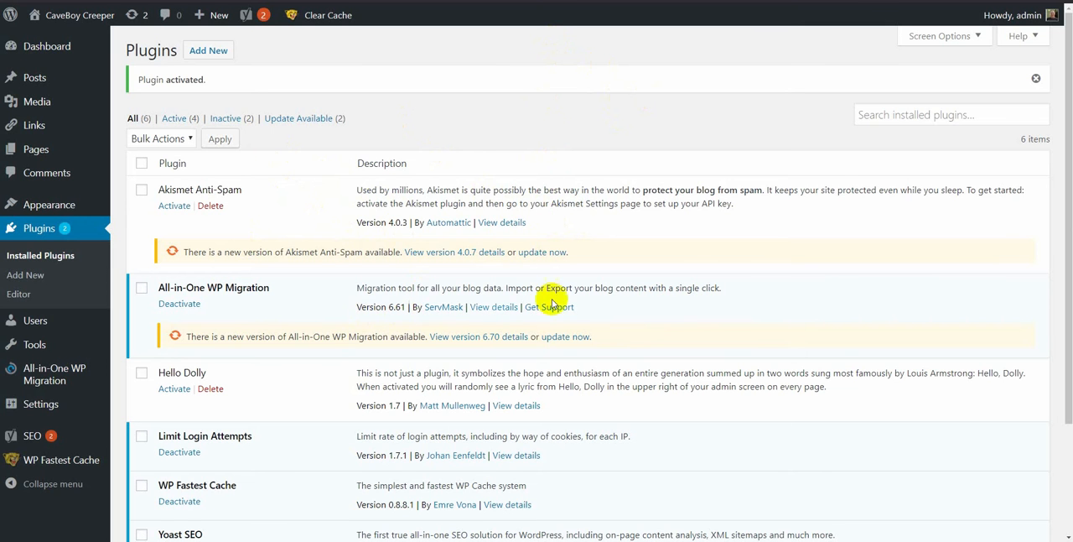
{"action": "scroll", "coordinate": [1066, 116], "scroll_direction": "down", "scroll_amount": 3}
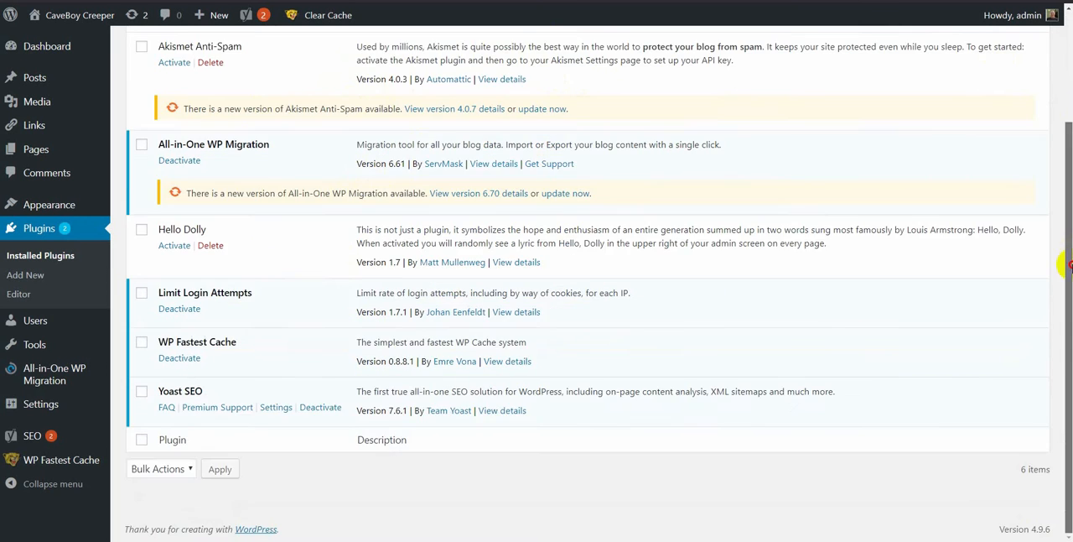
{"action": "scroll", "coordinate": [1066, 156], "scroll_direction": "up", "scroll_amount": 3}
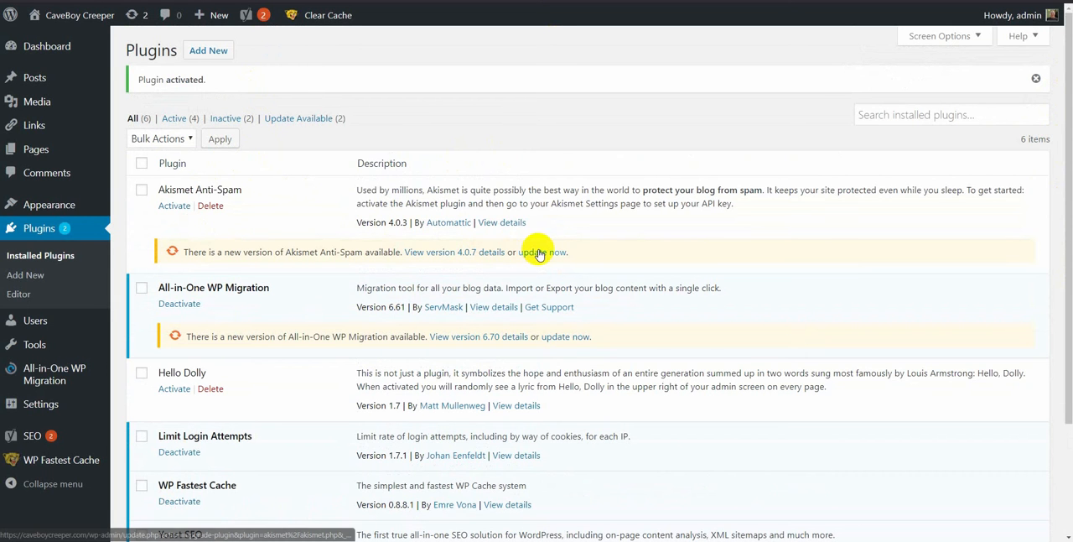
{"action": "left_click", "coordinate": [141, 190]}
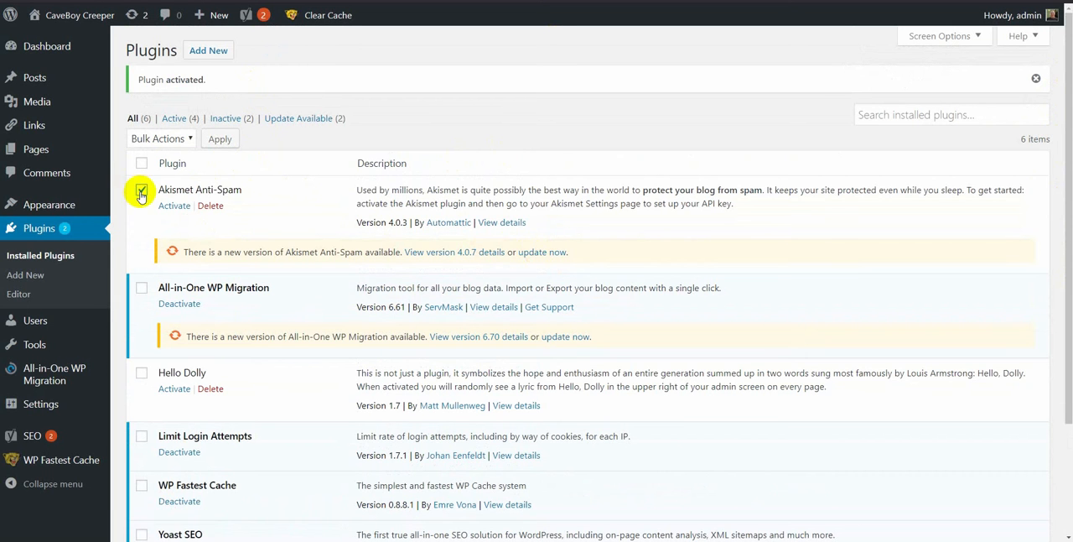
{"action": "left_click", "coordinate": [180, 140]}
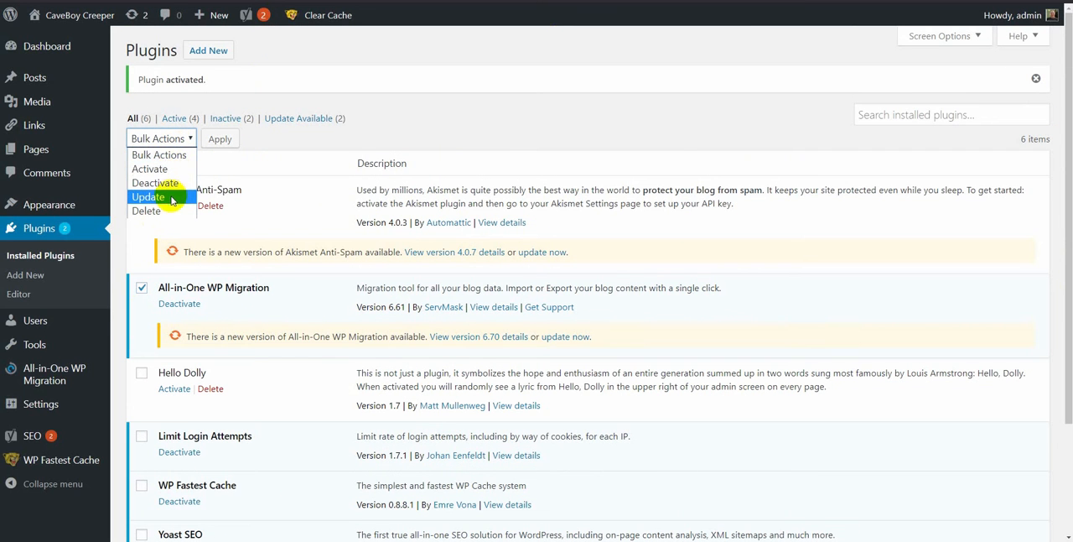
{"action": "left_click", "coordinate": [431, 113]}
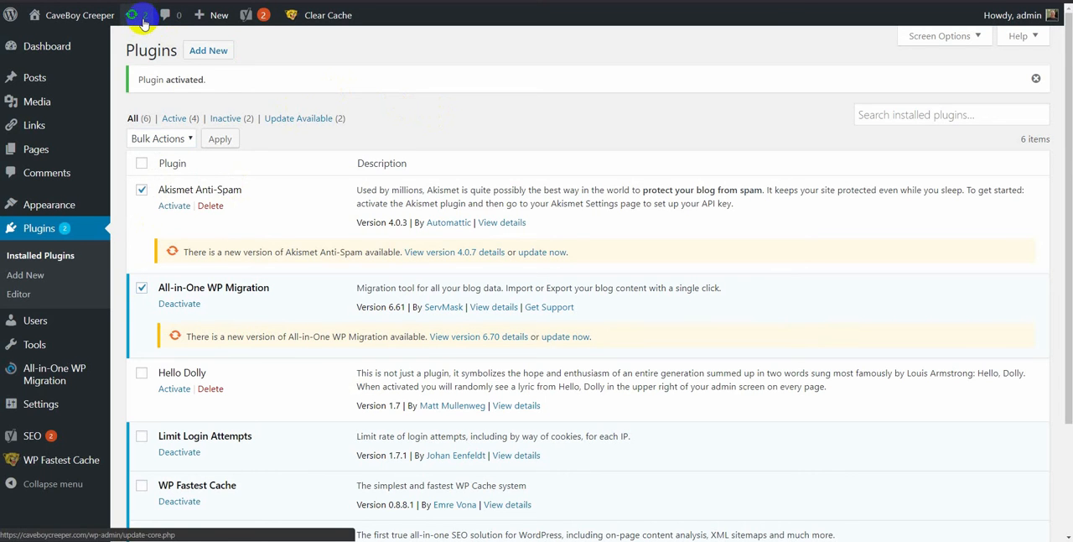
Step: Update the Akismet Anti-Spam and All-in-One WP Migration plugins individually from their update notices in WordPress
{"action": "left_click", "coordinate": [549, 252]}
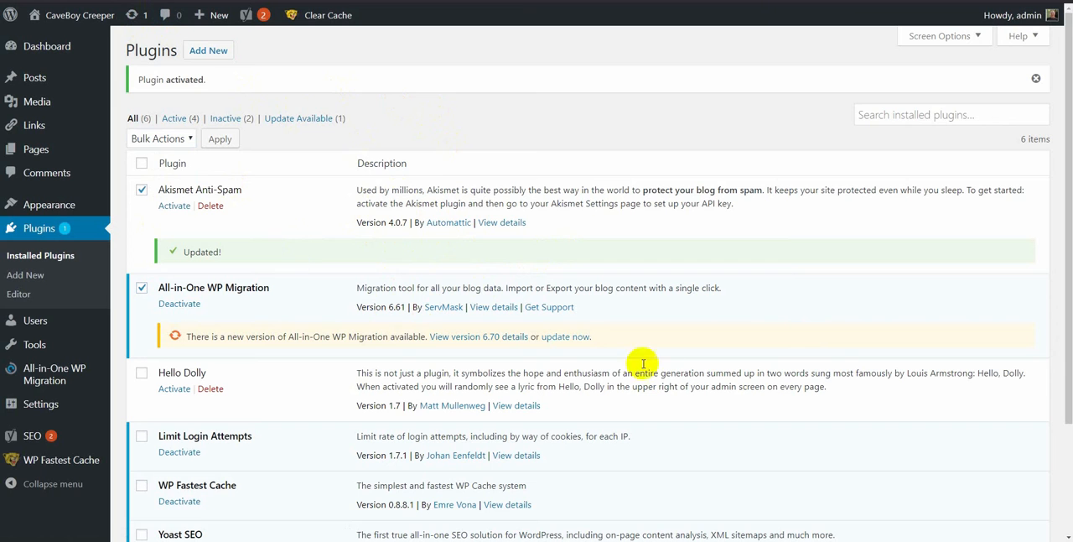
{"action": "left_click", "coordinate": [576, 337]}
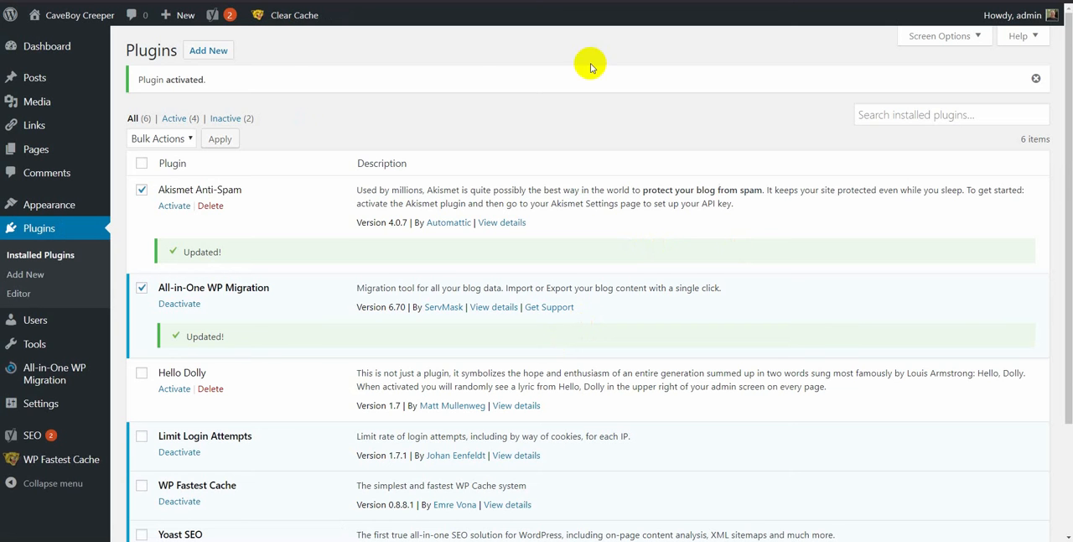
Step: Open the Add Plugins page and show the form for uploading a plugin zip file
{"action": "left_click", "coordinate": [209, 61]}
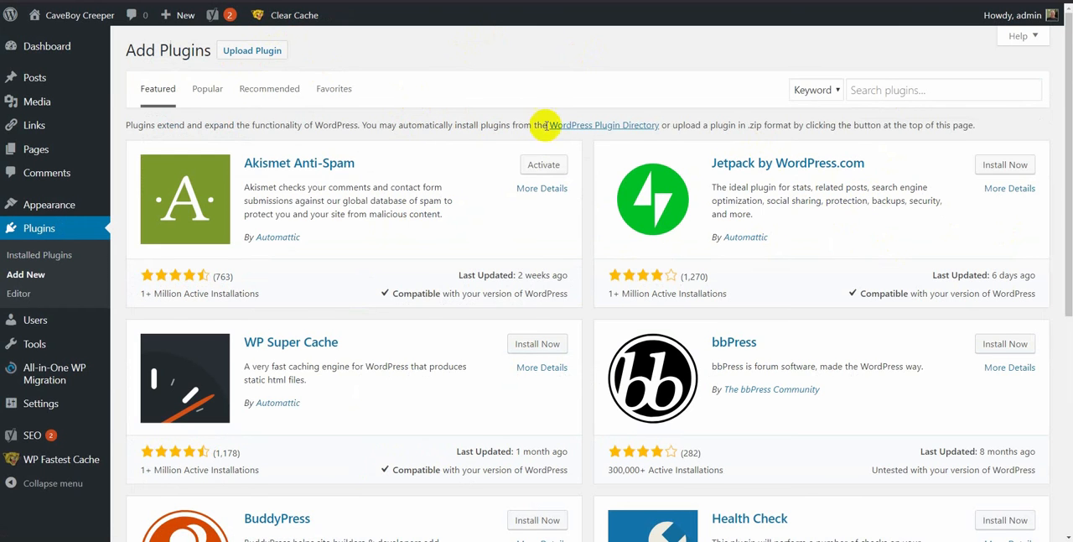
{"action": "left_click", "coordinate": [254, 55]}
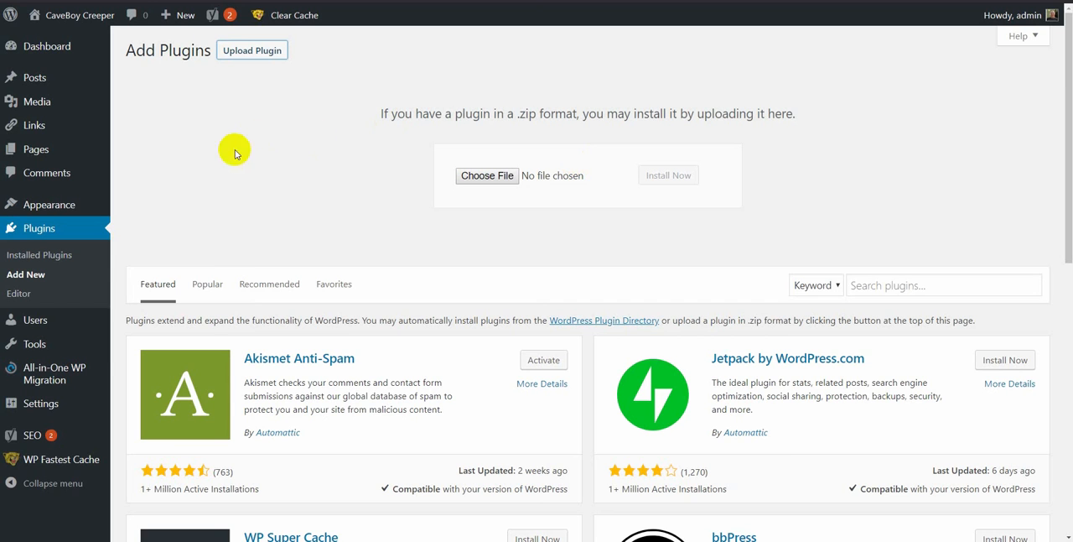
{"action": "left_click", "coordinate": [69, 279]}
Step: Install the blog64 theme from the featured themes and activate it as the site's theme
{"action": "mouse_move", "coordinate": [52, 206]}
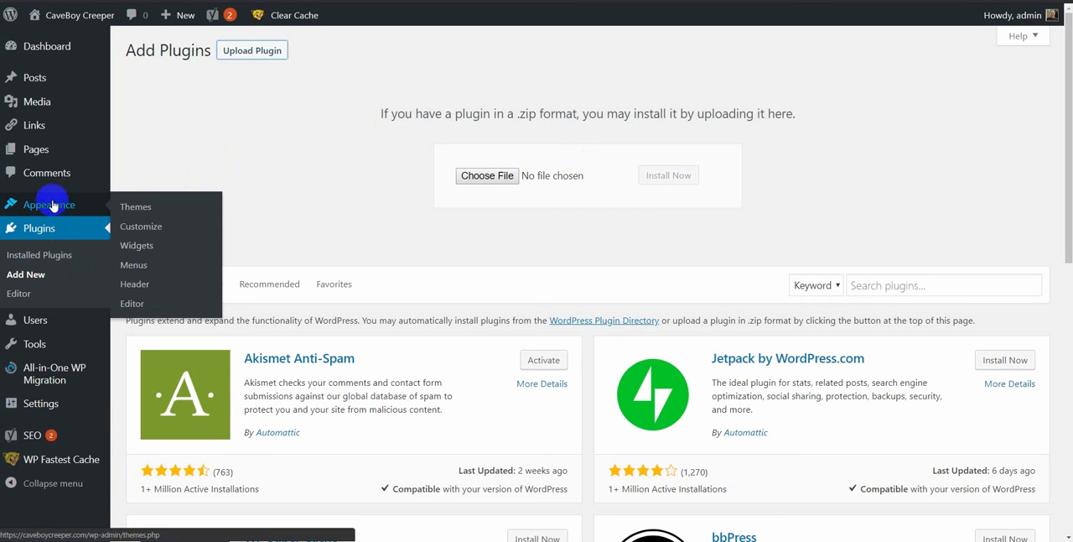
{"action": "left_click", "coordinate": [132, 209]}
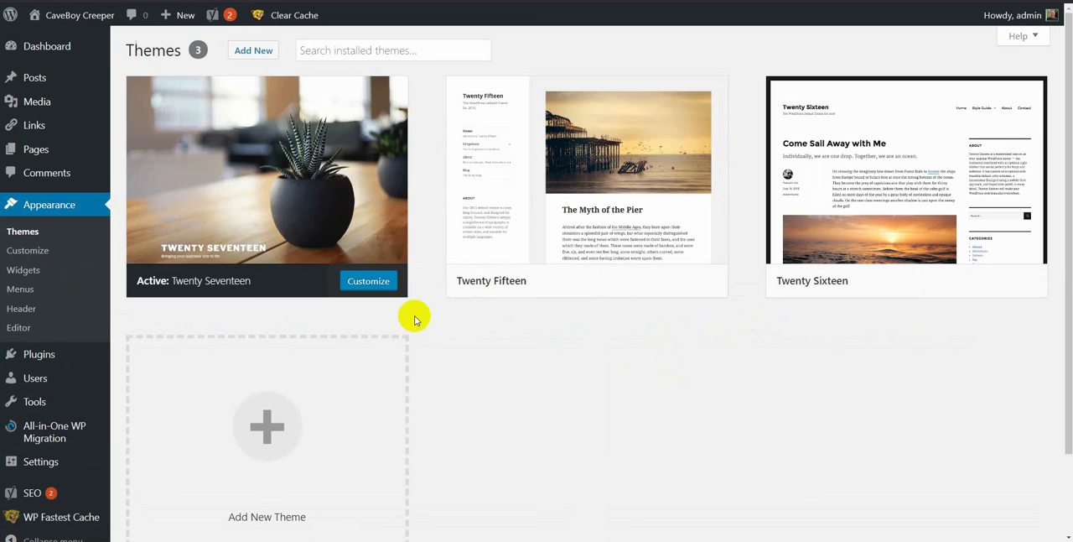
{"action": "left_click", "coordinate": [262, 50]}
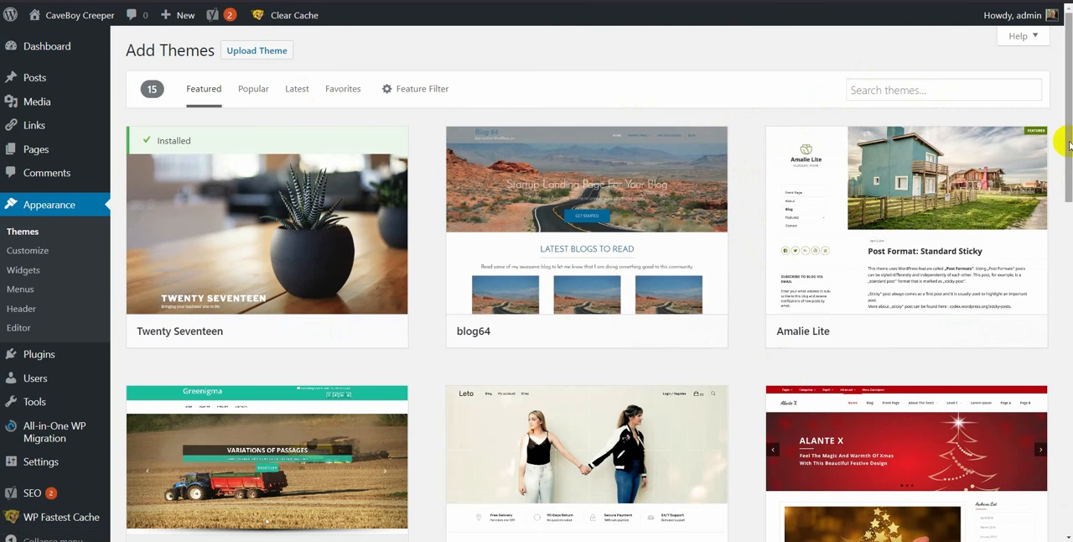
{"action": "scroll", "coordinate": [1069, 144], "scroll_direction": "down", "scroll_amount": 2}
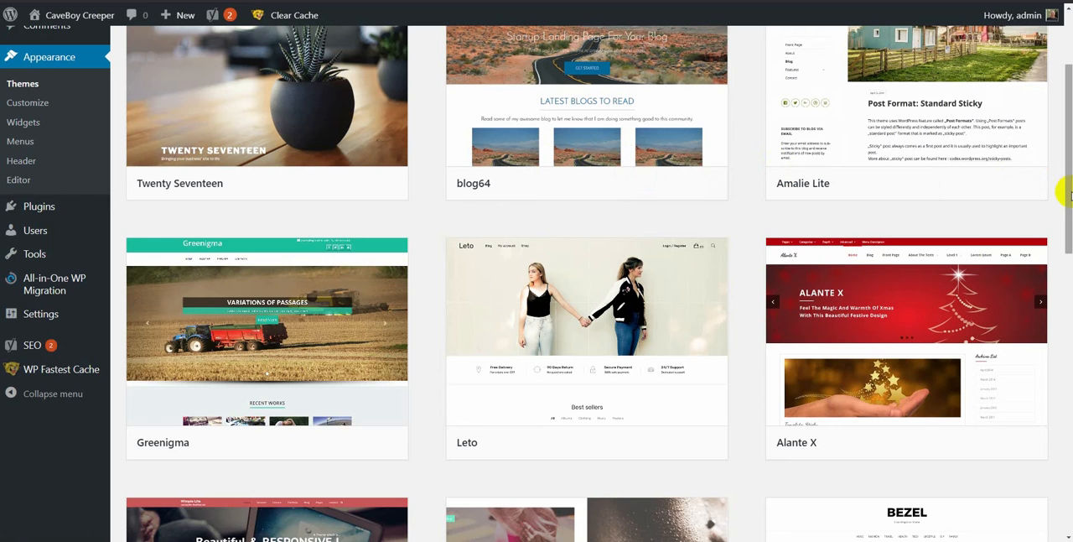
{"action": "scroll", "coordinate": [1069, 195], "scroll_direction": "up", "scroll_amount": 2}
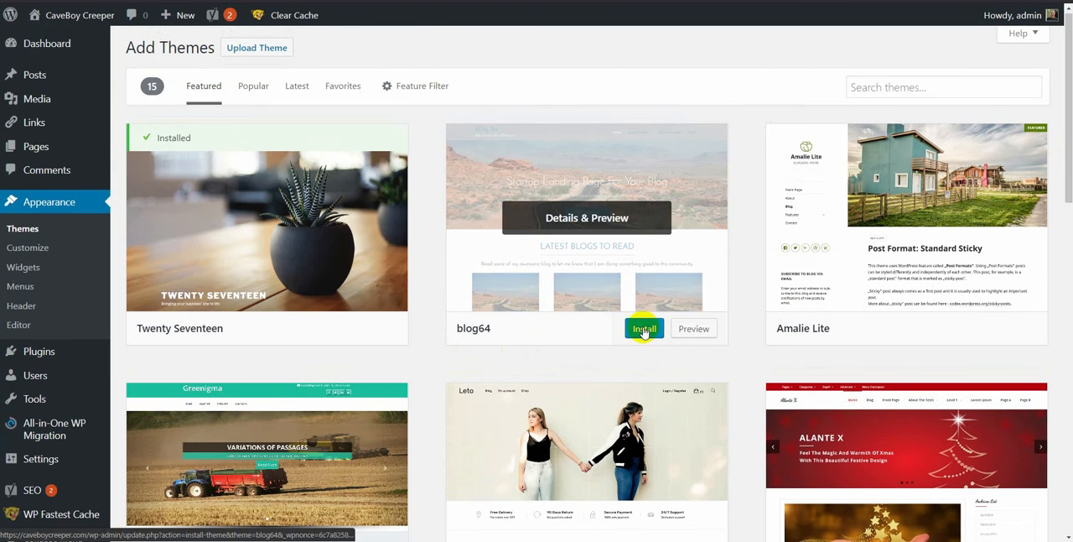
{"action": "left_click", "coordinate": [643, 329]}
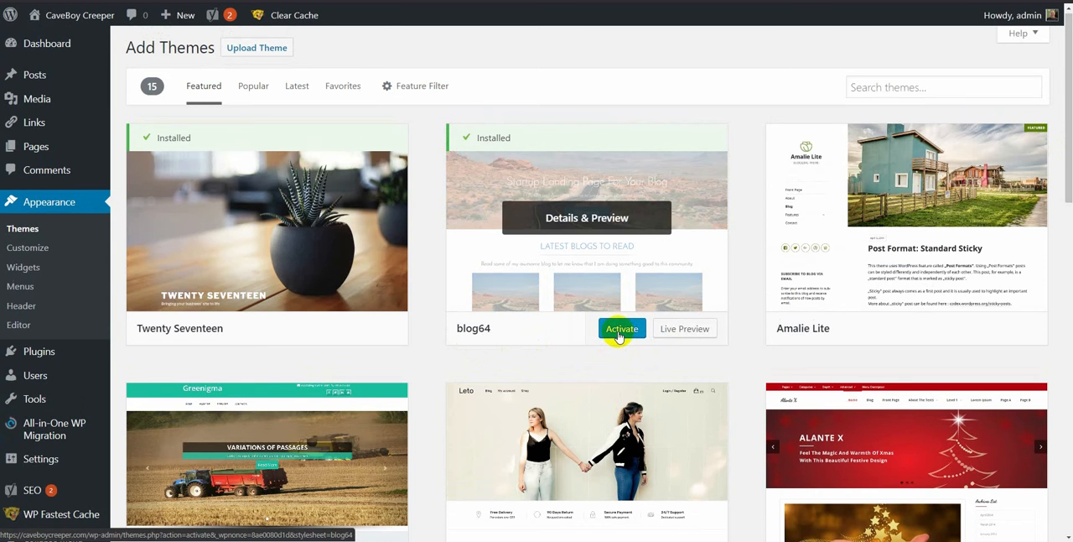
{"action": "left_click", "coordinate": [619, 333]}
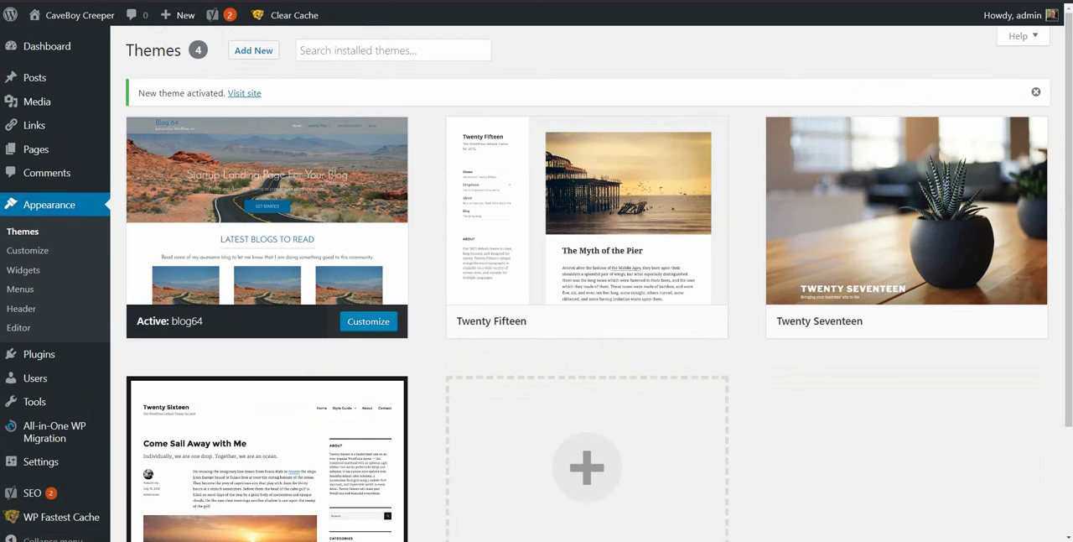
Step: Reload the site's front page to view it with the blog64 theme, and return to the Themes page
{"action": "key", "text": "ctrl+Tab"}
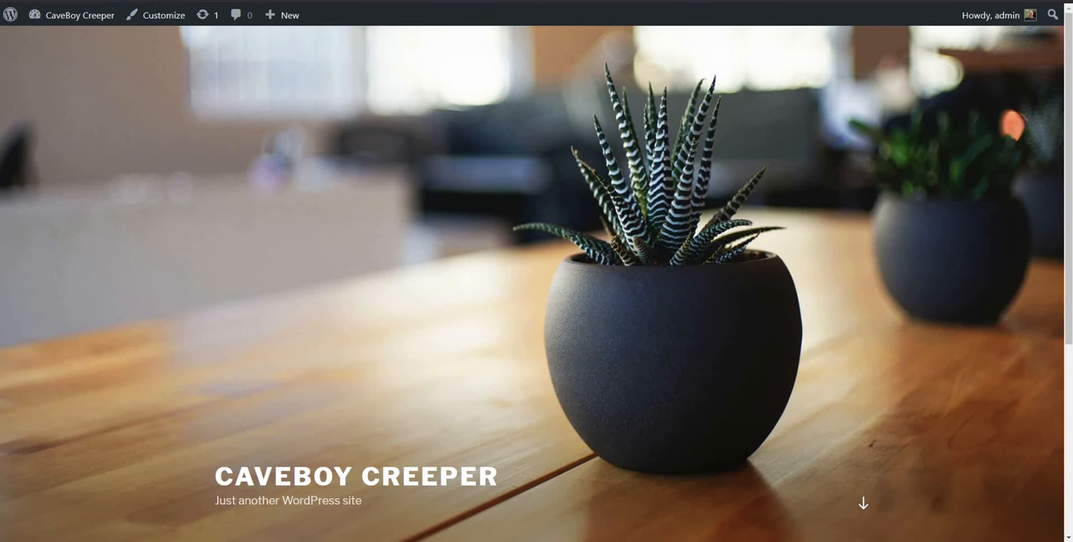
{"action": "key", "text": "F5"}
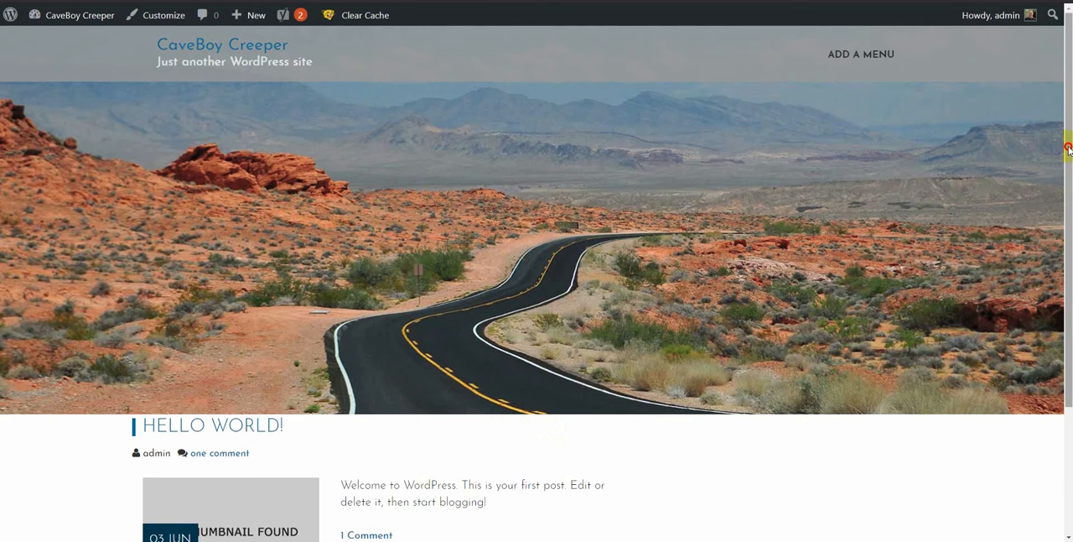
{"action": "left_click_drag", "start_coordinate": [1068, 148], "coordinate": [1069, 105]}
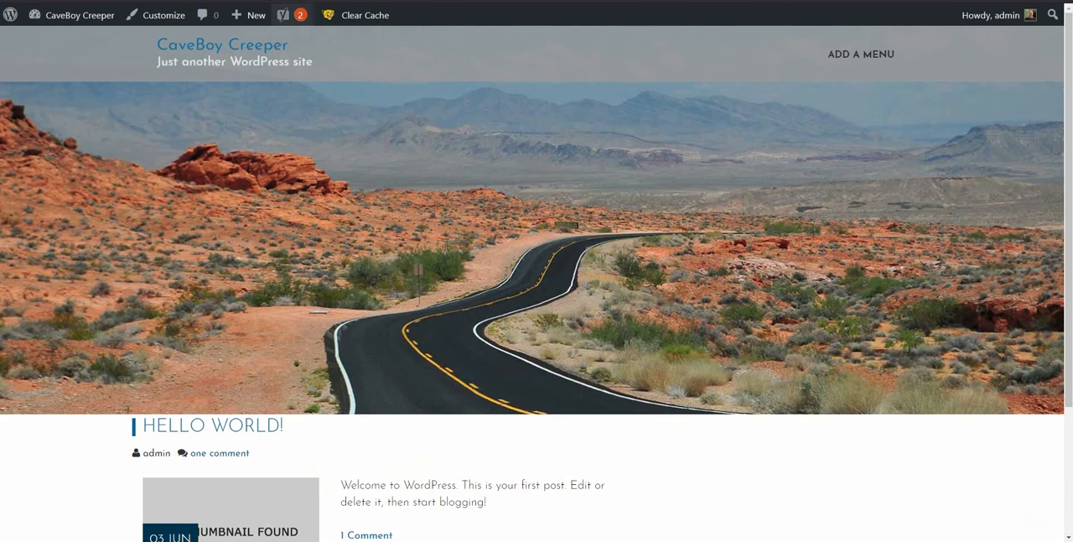
{"action": "left_click", "coordinate": [281, 1]}
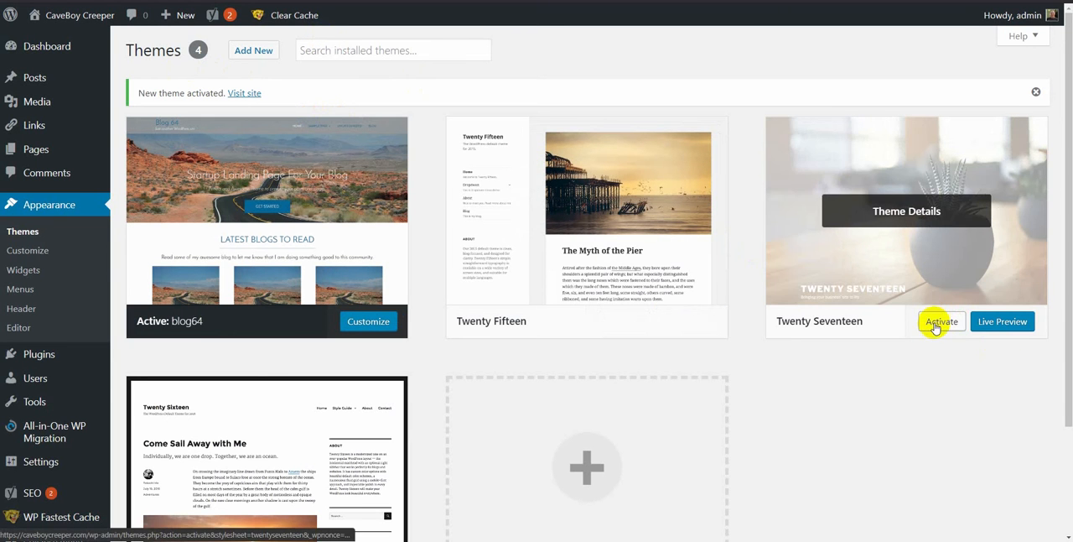
Step: Activate the Twenty Seventeen theme and reload the site's front page to check it
{"action": "left_click", "coordinate": [936, 327]}
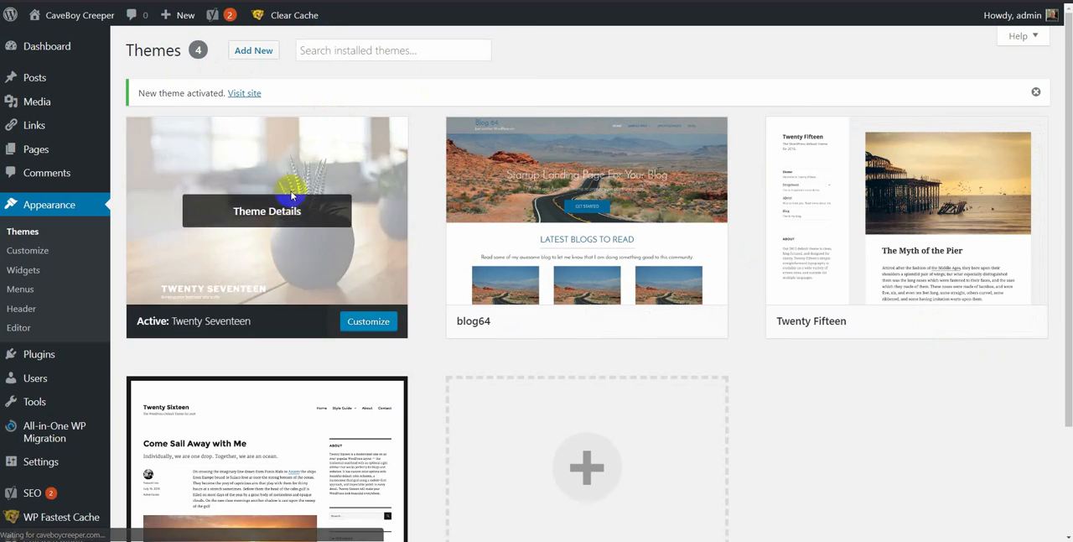
{"action": "key", "text": "ctrl+Tab"}
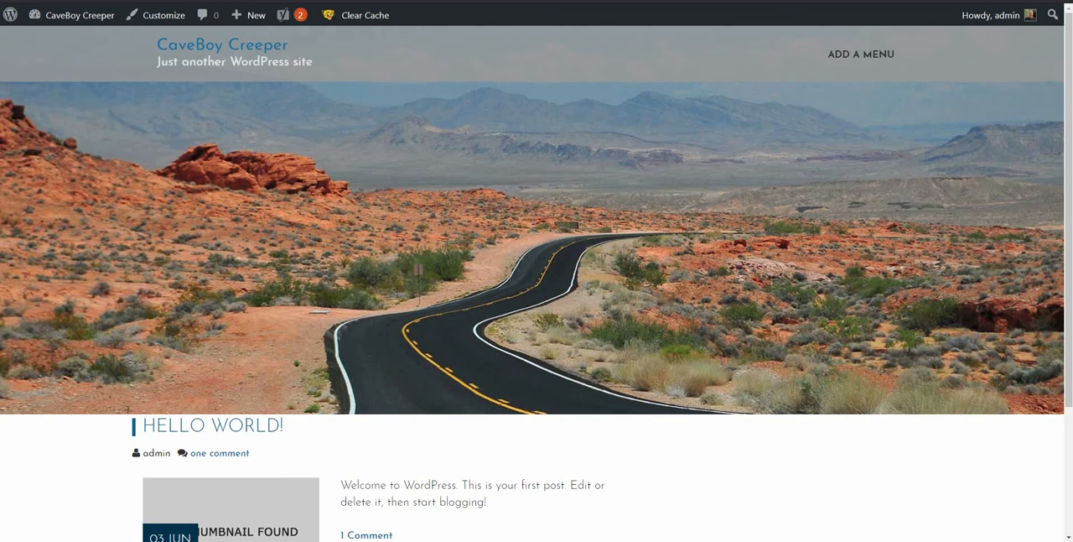
{"action": "key", "text": "F5"}
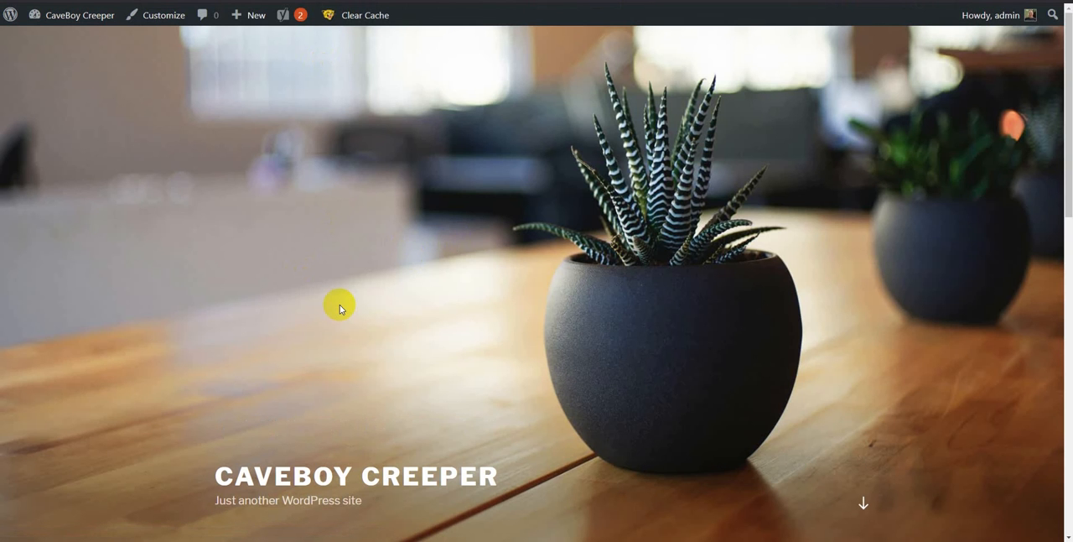
{"action": "left_click", "coordinate": [178, 0]}
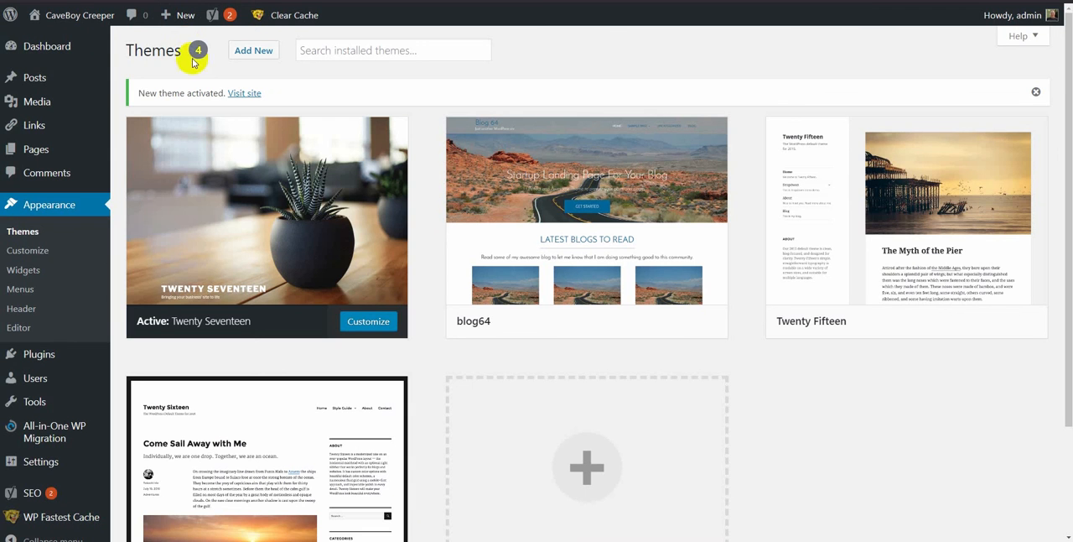
Step: Install the Genesis theme by uploading genesis.2.6.1.zip, and return to the list of installed themes
{"action": "left_click", "coordinate": [258, 50]}
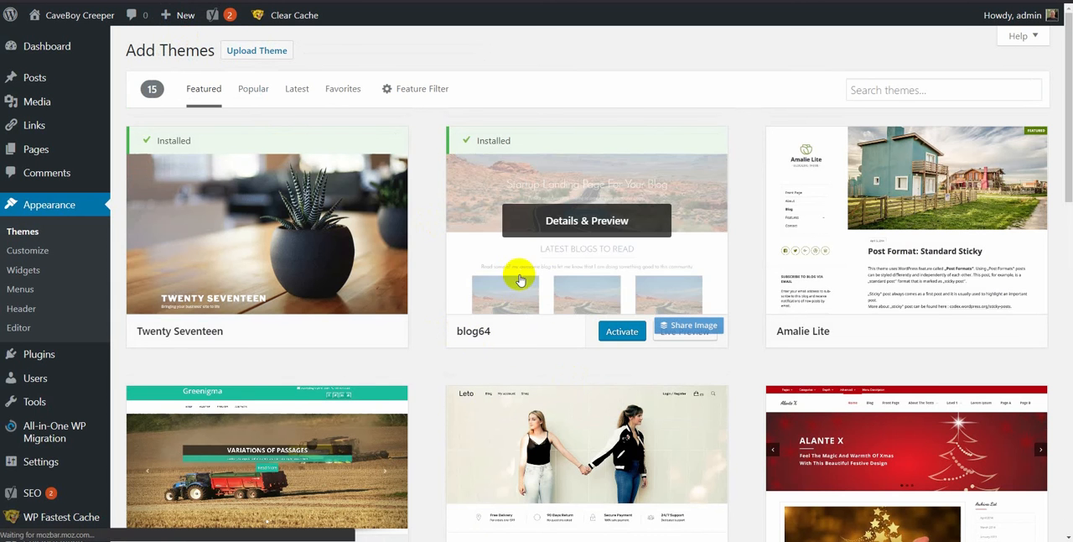
{"action": "left_click", "coordinate": [254, 53]}
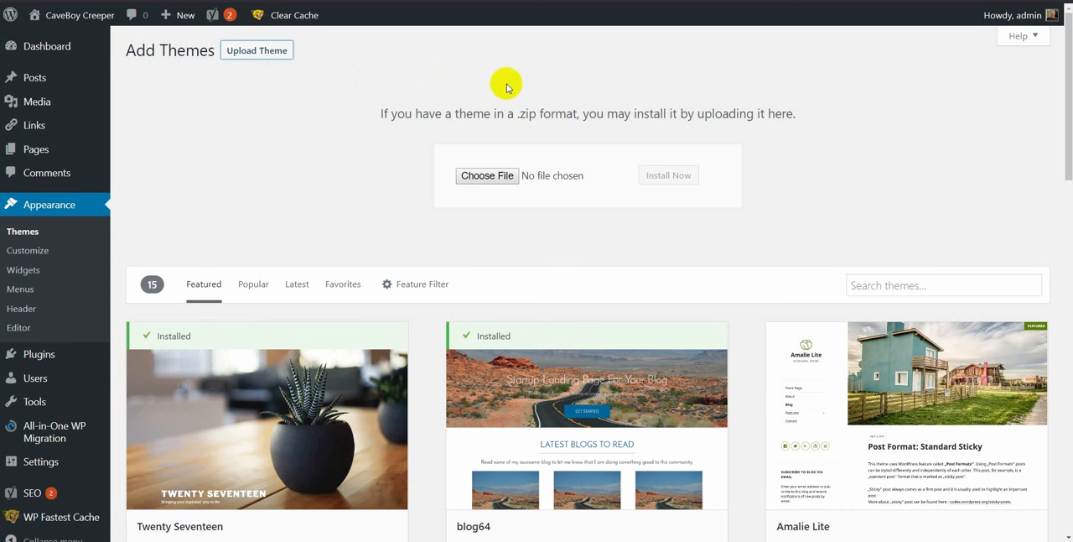
{"action": "left_click", "coordinate": [472, 176]}
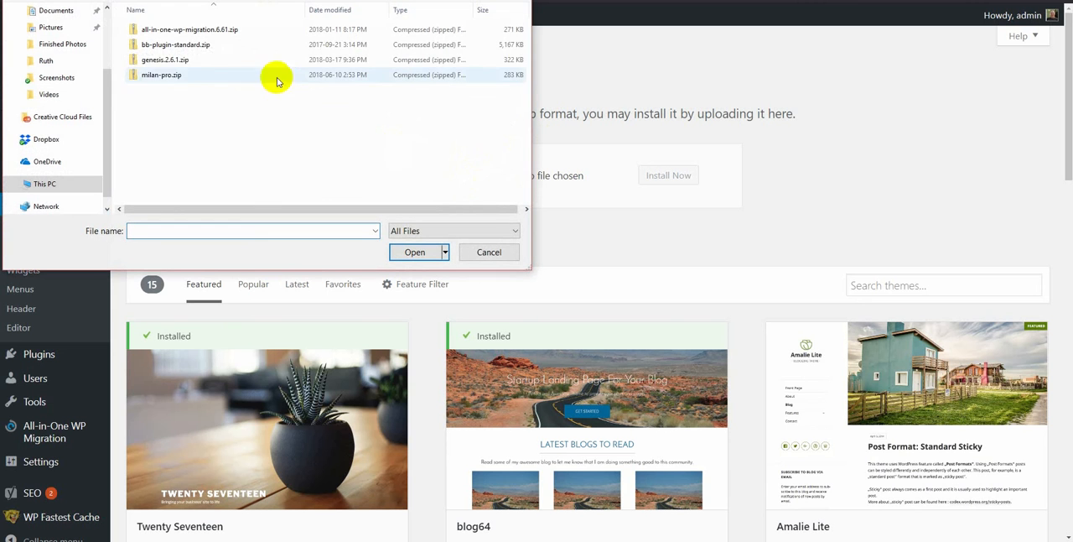
{"action": "left_click", "coordinate": [156, 63]}
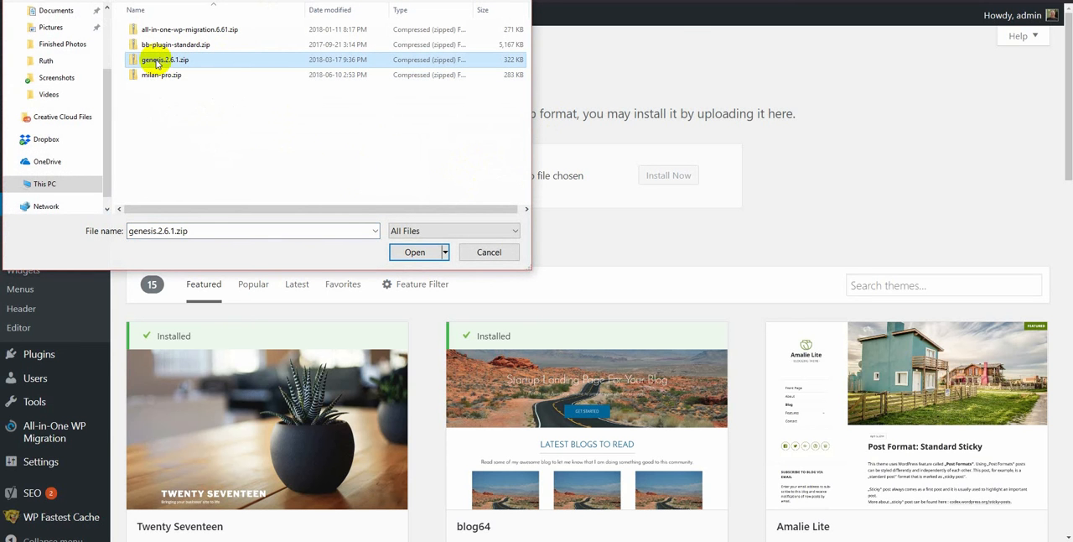
{"action": "left_click", "coordinate": [411, 254]}
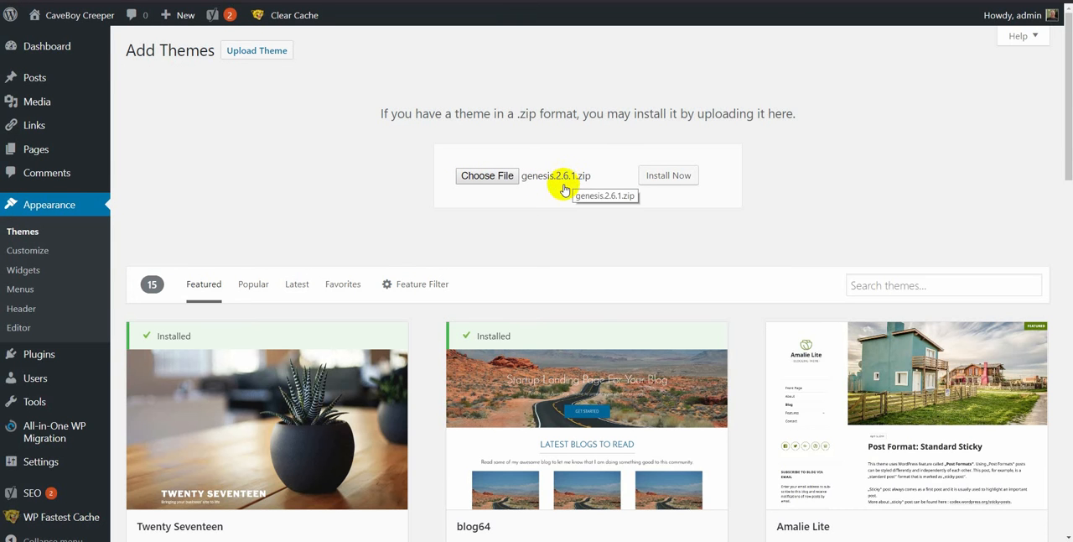
{"action": "left_click", "coordinate": [650, 175]}
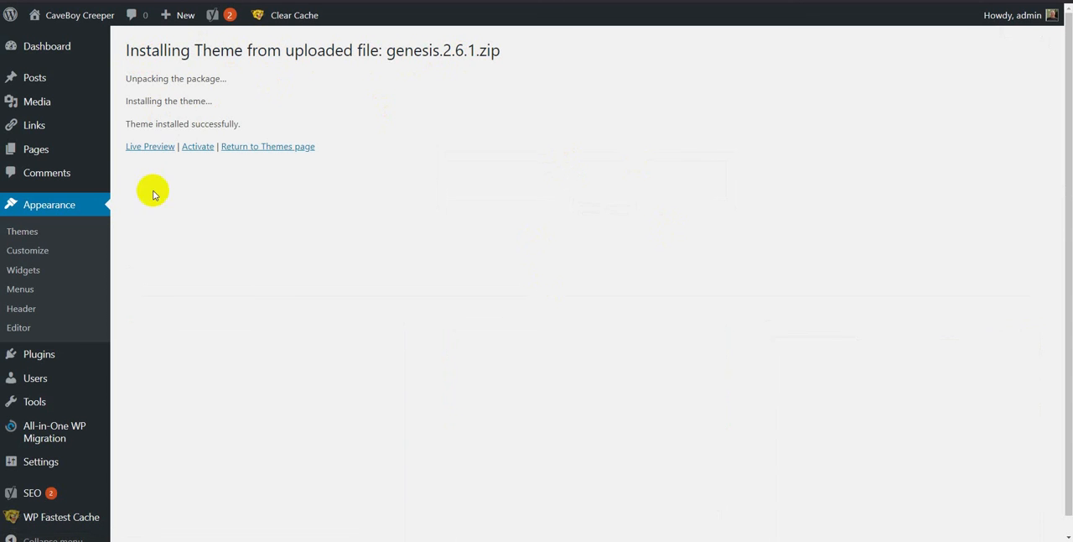
{"action": "left_click", "coordinate": [29, 236]}
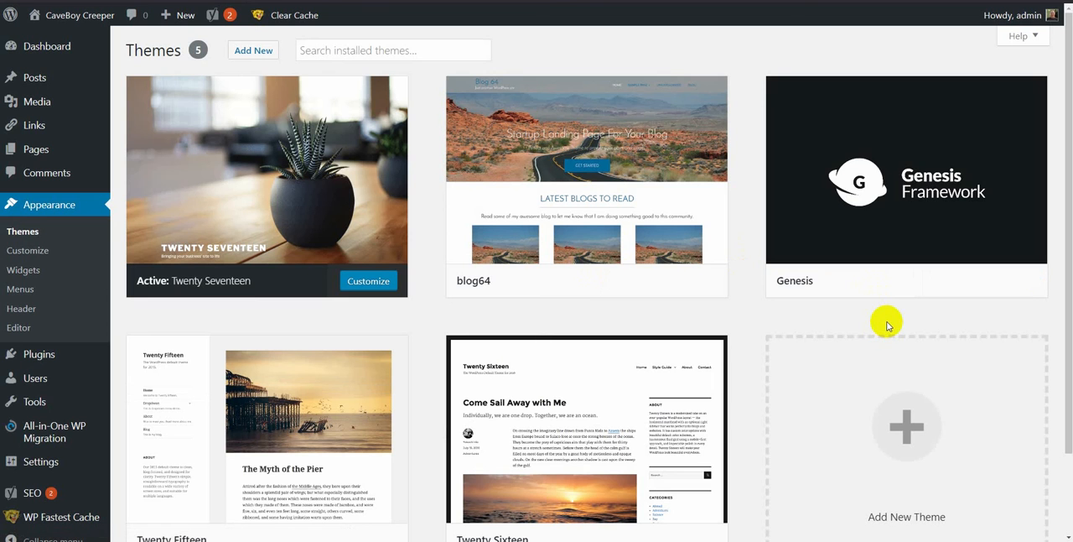
Step: In FileZilla, open the remote folder public_html/wp-content/themes and transfer the local milan-pro.zip into it
{"action": "mouse_move", "coordinate": [923, 197]}
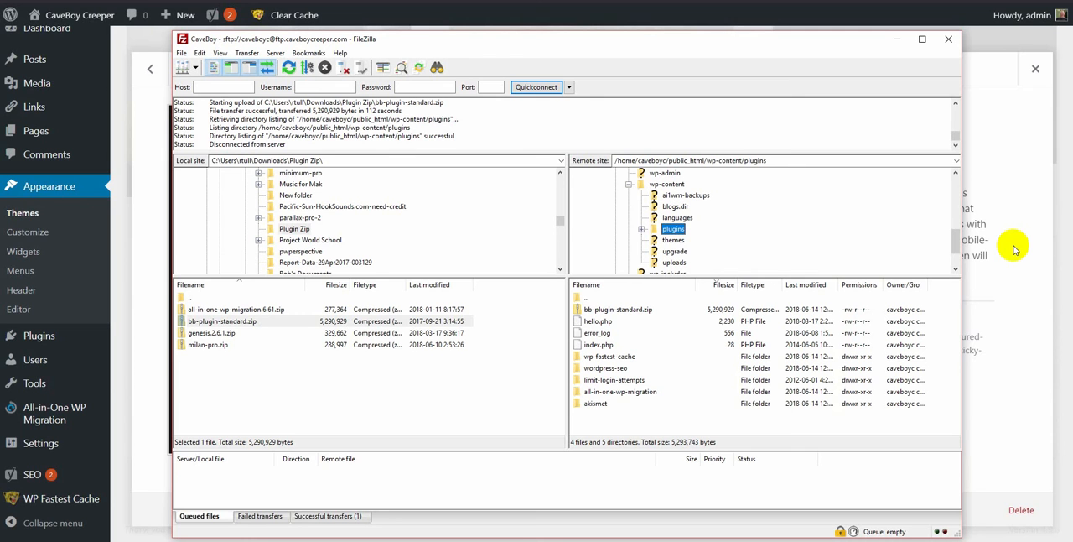
{"action": "left_click", "coordinate": [677, 241]}
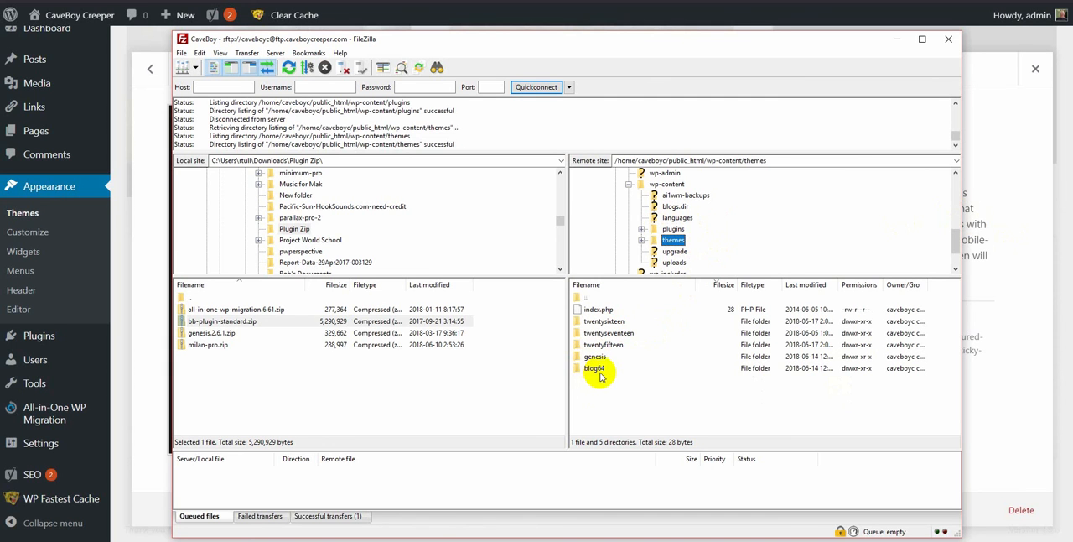
{"action": "left_click", "coordinate": [210, 346]}
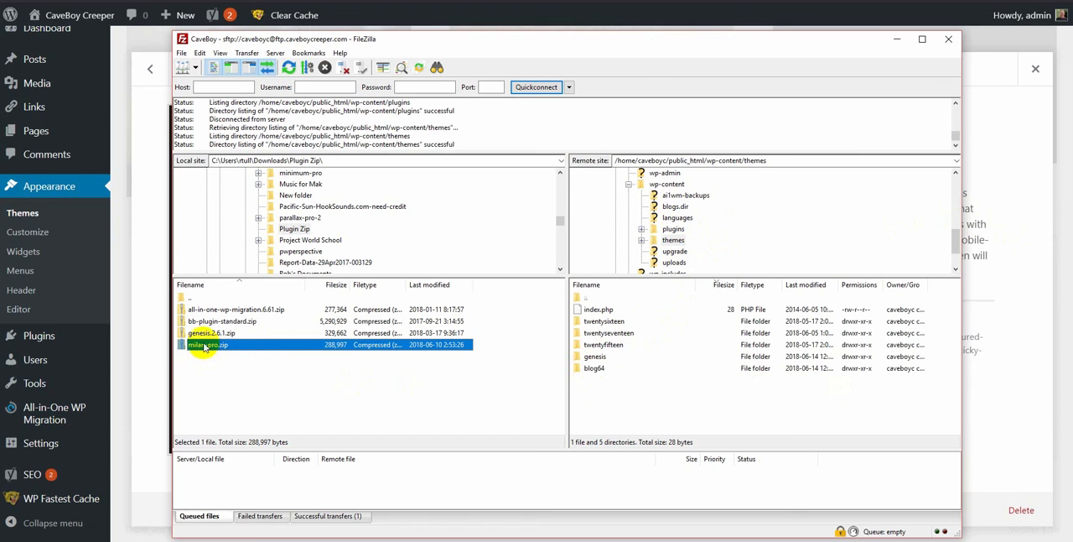
{"action": "left_click_drag", "start_coordinate": [203, 345], "coordinate": [634, 405]}
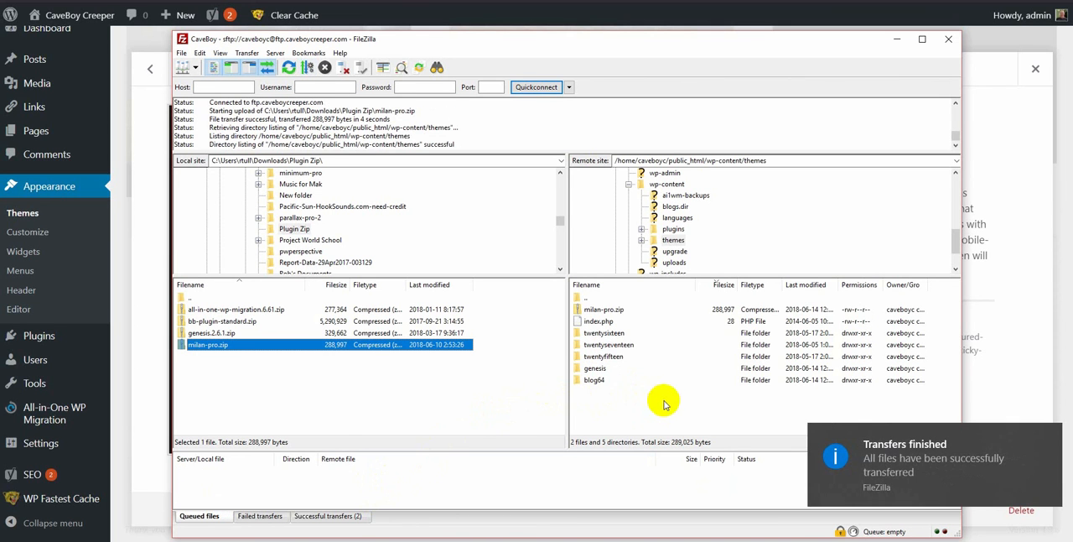
{"action": "left_click", "coordinate": [895, 42]}
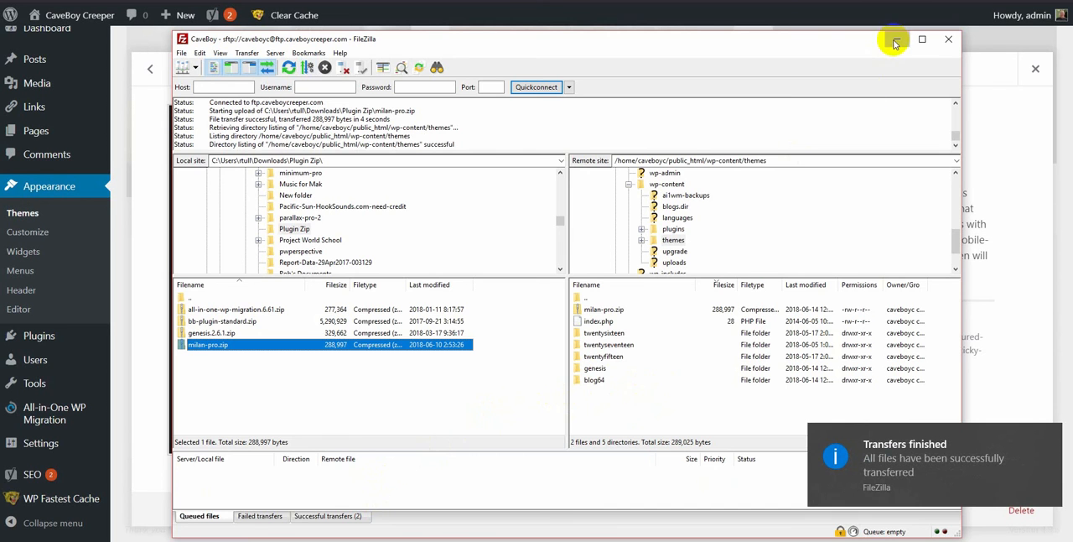
Step: In WordPress, refresh the list of installed themes and open the live preview of Milan Pro
{"action": "left_click", "coordinate": [23, 214]}
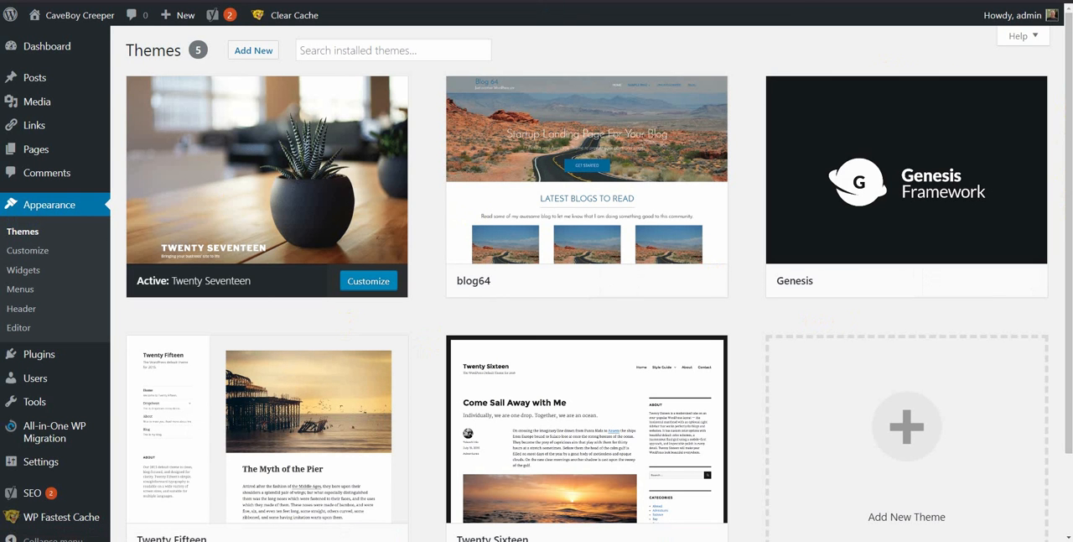
{"action": "key", "text": "F5"}
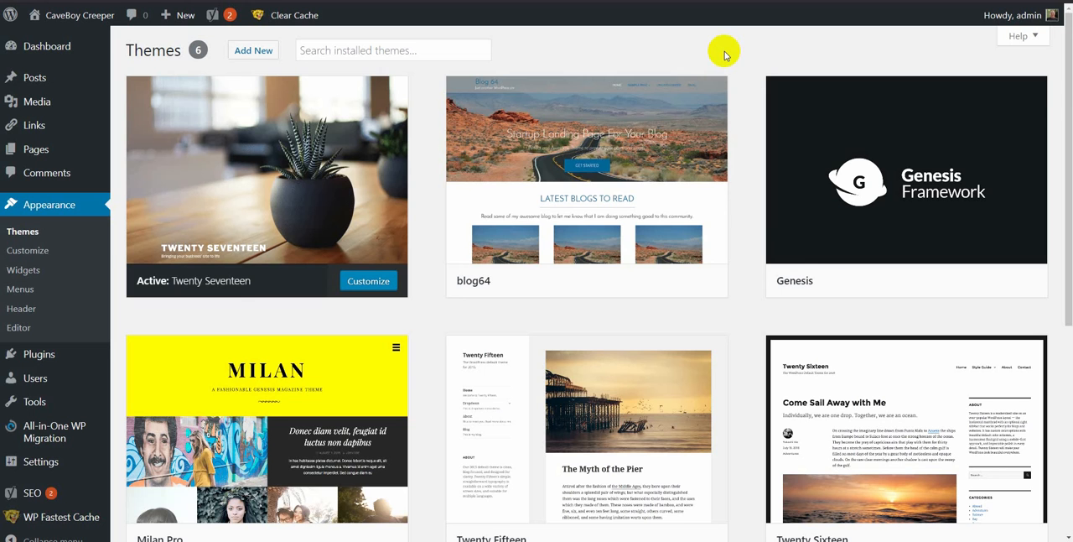
{"action": "mouse_move", "coordinate": [295, 386]}
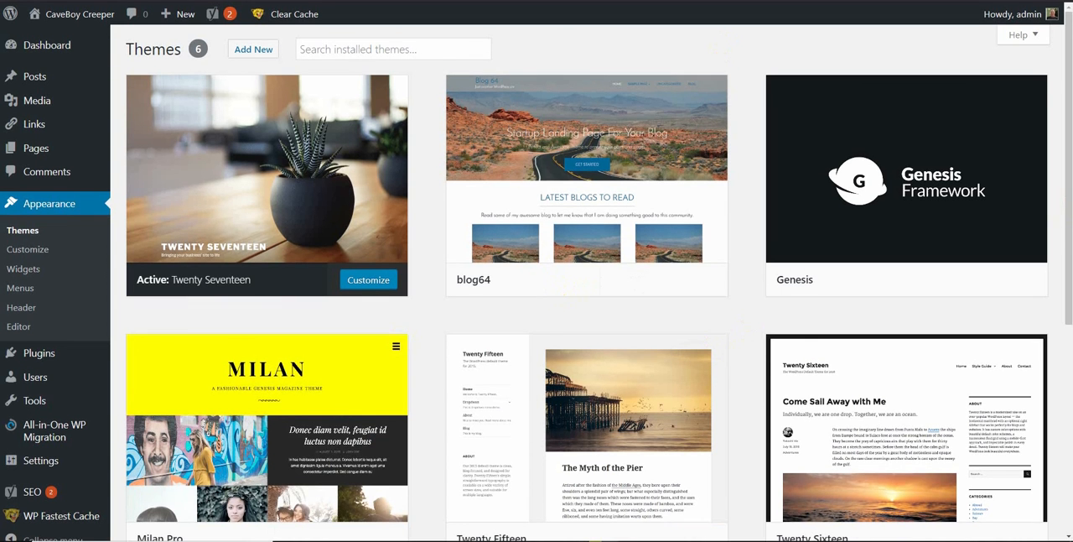
{"action": "scroll", "coordinate": [1066, 227], "scroll_direction": "down", "scroll_amount": 2}
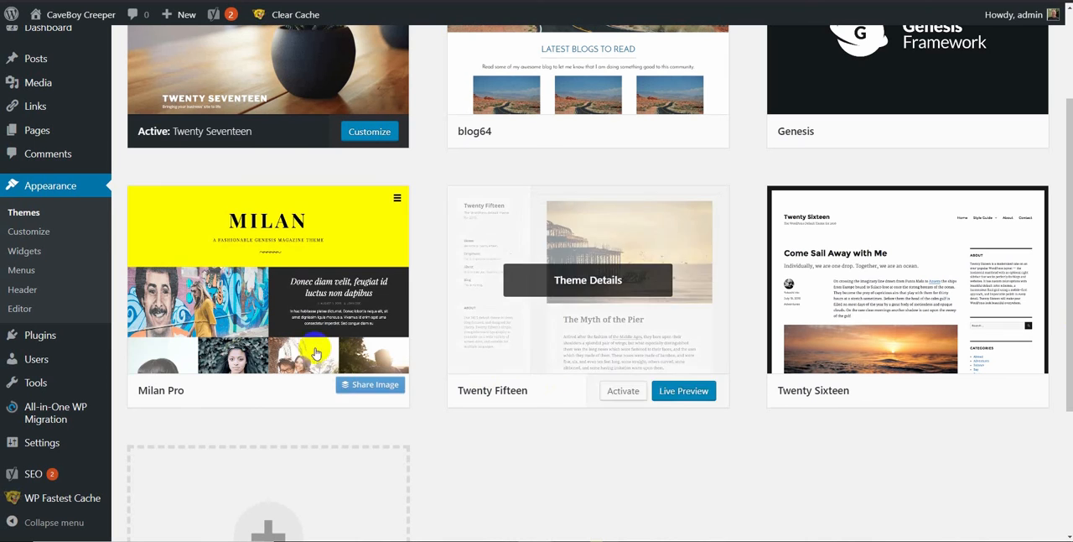
{"action": "mouse_move", "coordinate": [317, 327]}
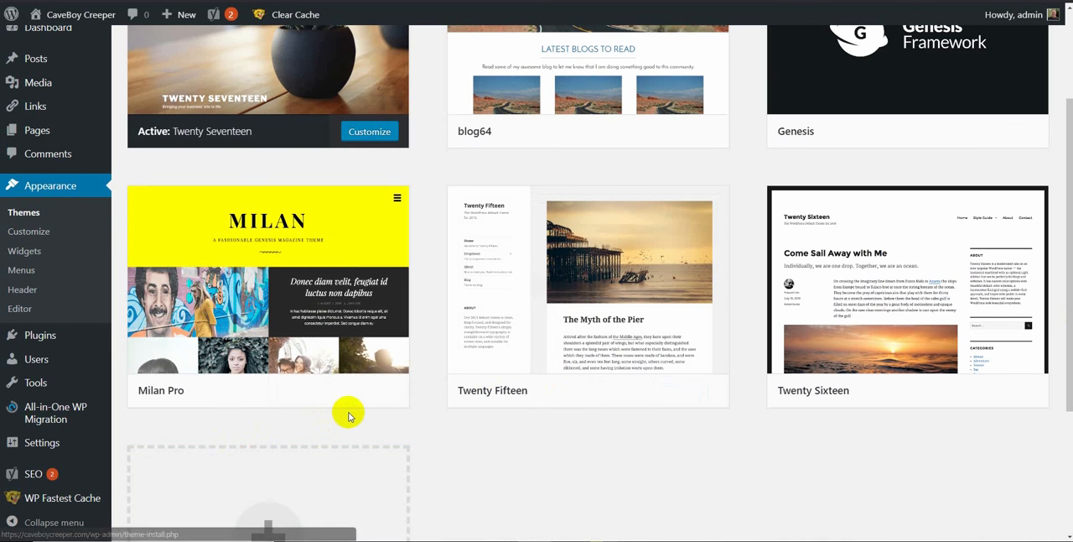
{"action": "mouse_move", "coordinate": [355, 401]}
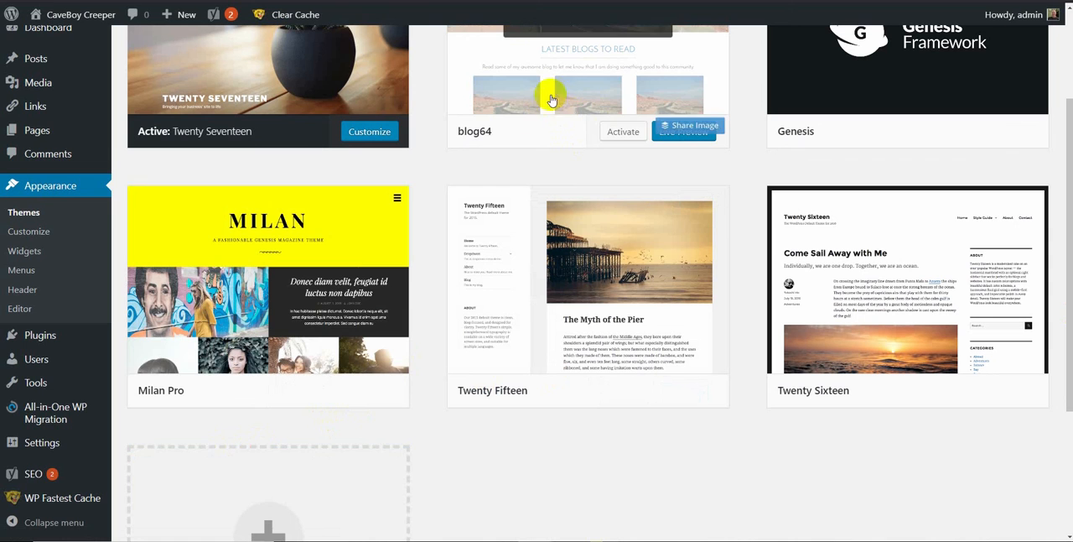
{"action": "left_click", "coordinate": [360, 394]}
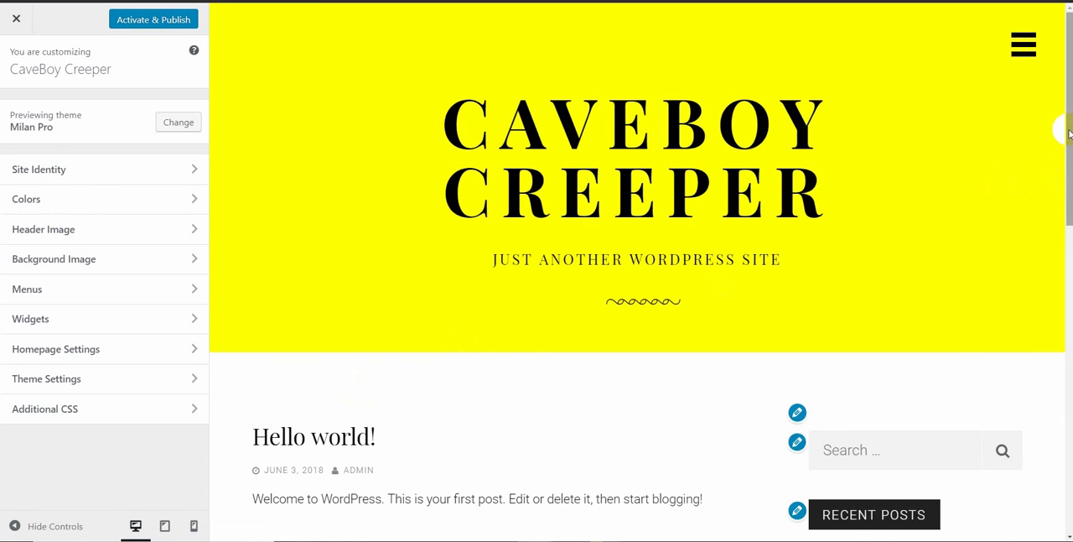
Step: Look through the Milan Pro preview of the front page down to the Meta widget and back to the header
{"action": "left_click_drag", "start_coordinate": [1068, 132], "coordinate": [1068, 201]}
{"action": "scroll", "coordinate": [954, 209], "scroll_direction": "down", "scroll_amount": 3}
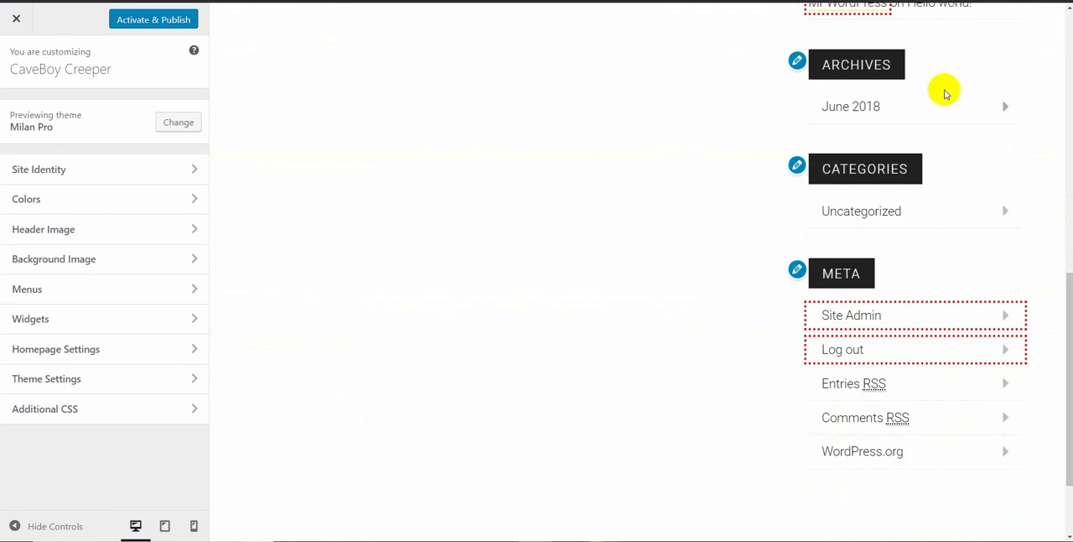
{"action": "left_click_drag", "start_coordinate": [1061, 366], "coordinate": [1049, 187]}
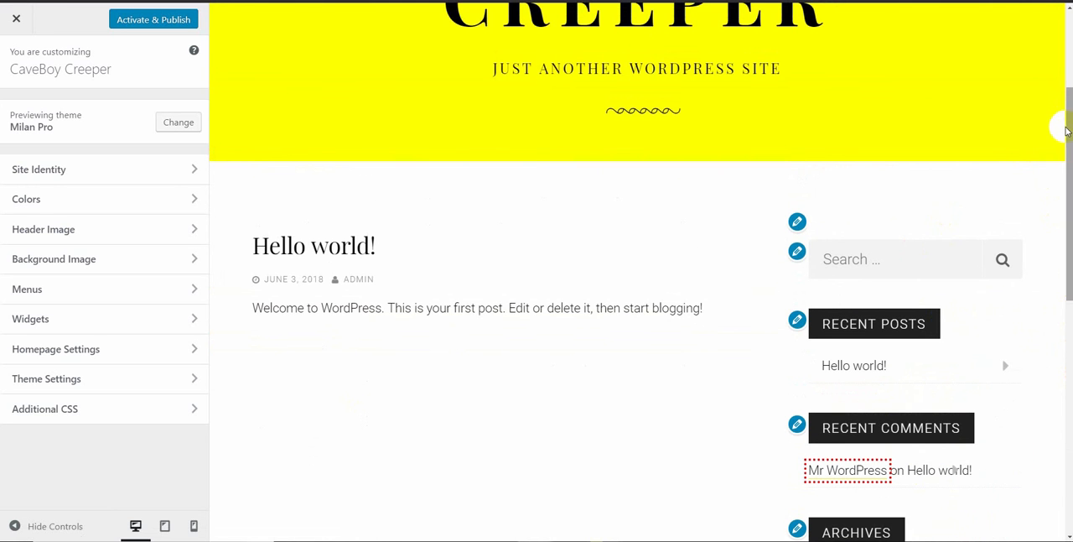
{"action": "left_click_drag", "start_coordinate": [1069, 131], "coordinate": [1063, 38]}
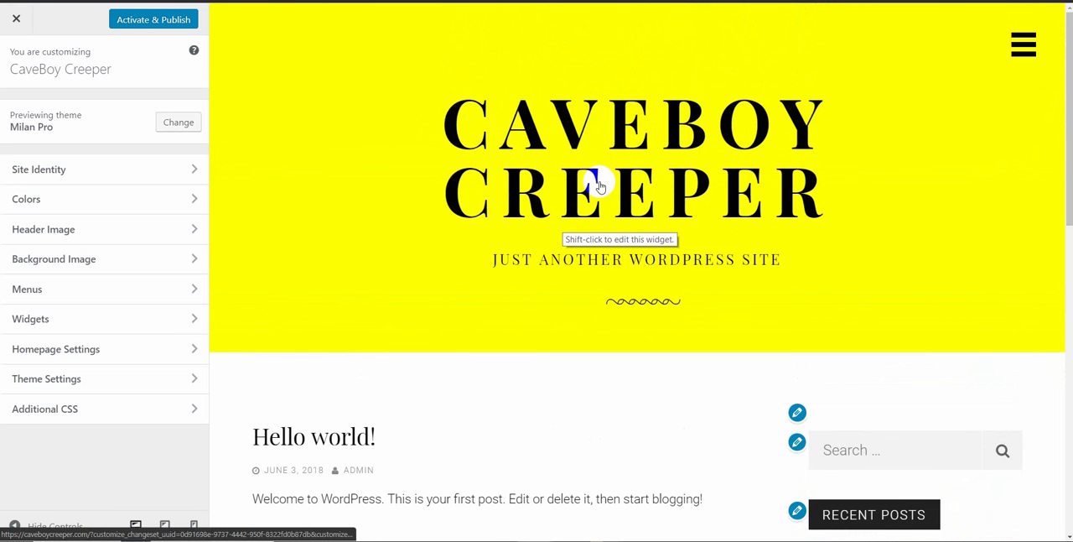
Step: Review the Colors, Header Image and Background Image options for Milan Pro, and close the Customizer without publishing
{"action": "left_click", "coordinate": [34, 200]}
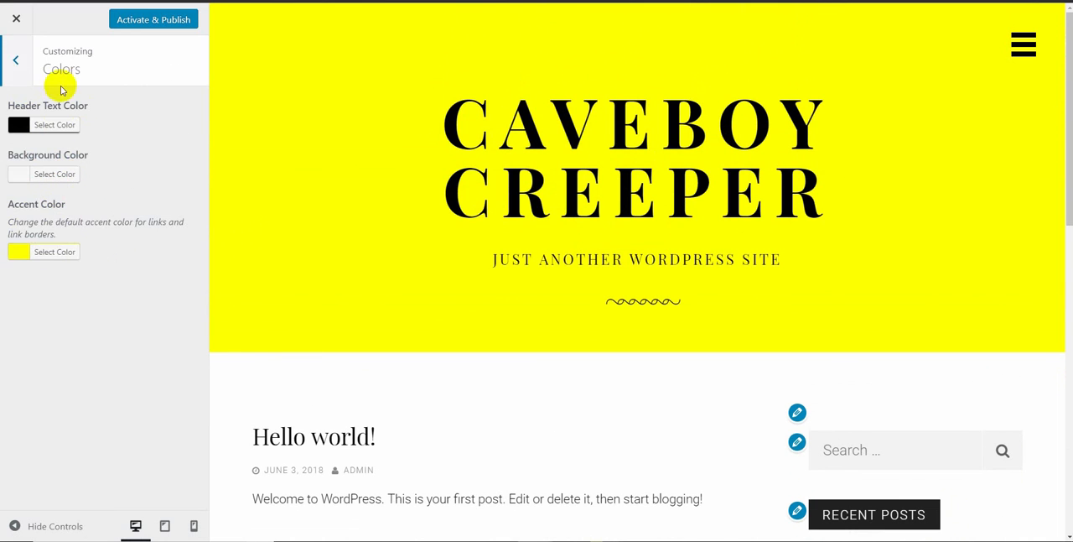
{"action": "left_click", "coordinate": [15, 62]}
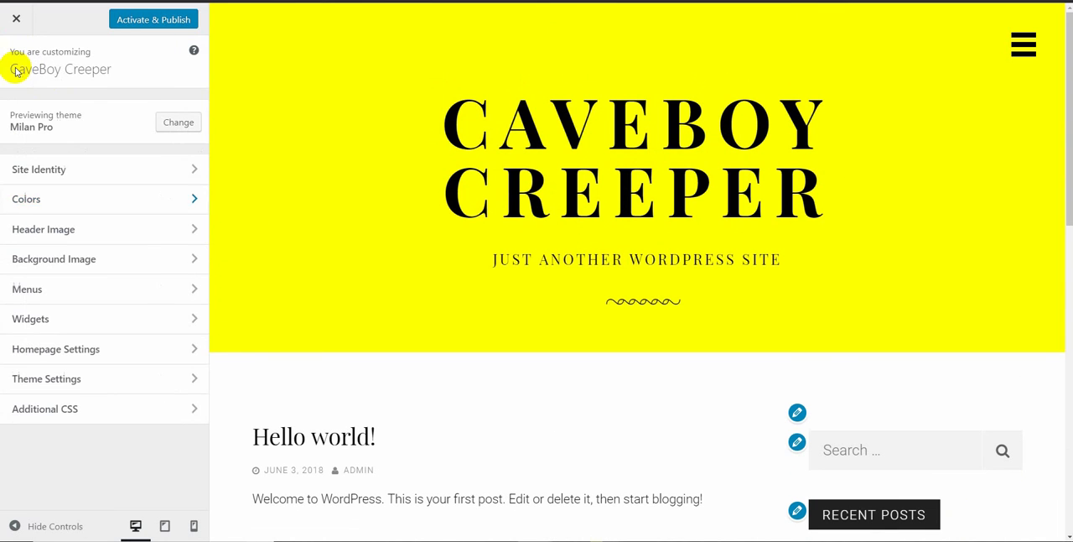
{"action": "left_click", "coordinate": [158, 230]}
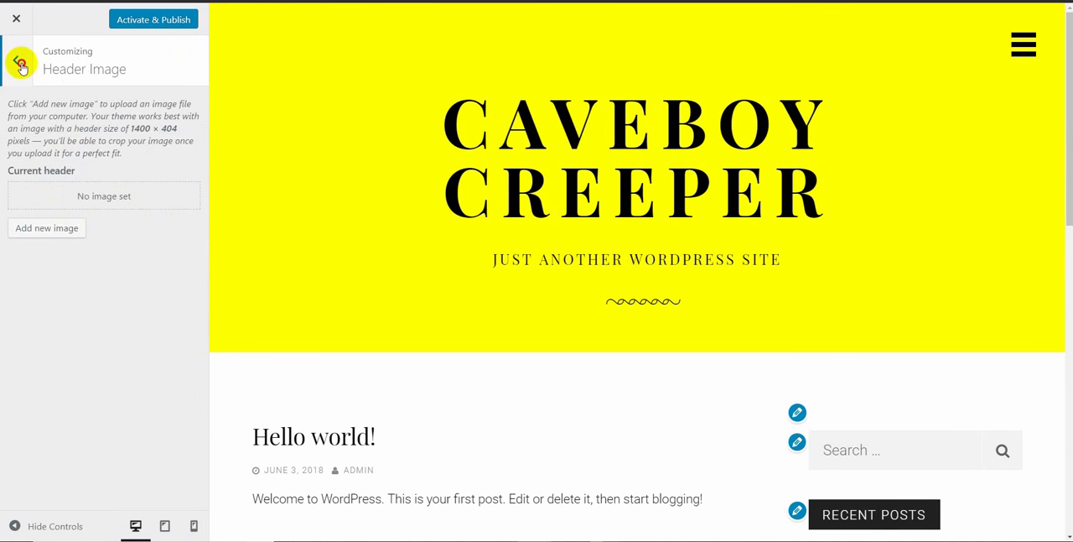
{"action": "left_click", "coordinate": [20, 63]}
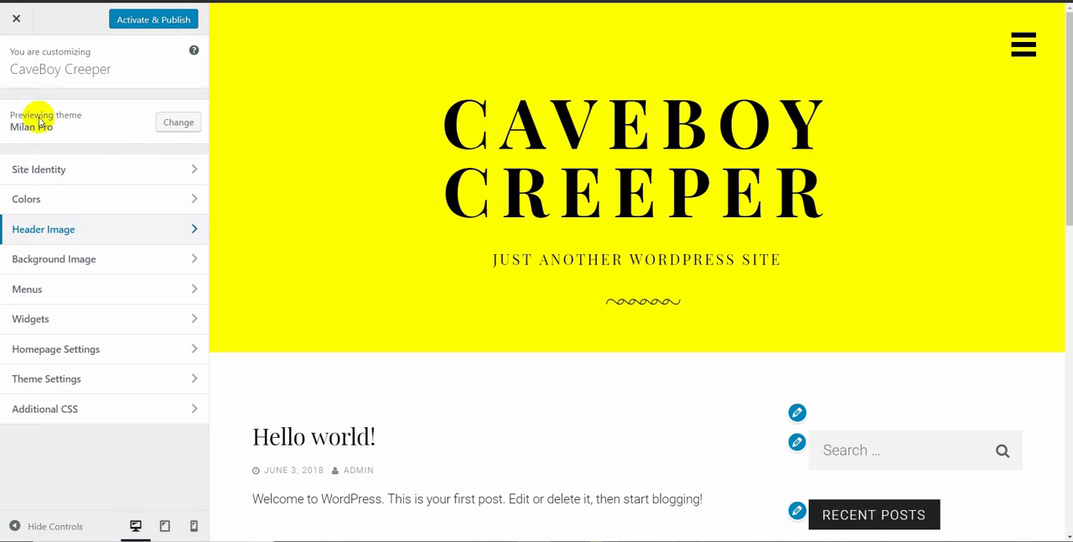
{"action": "left_click", "coordinate": [103, 254]}
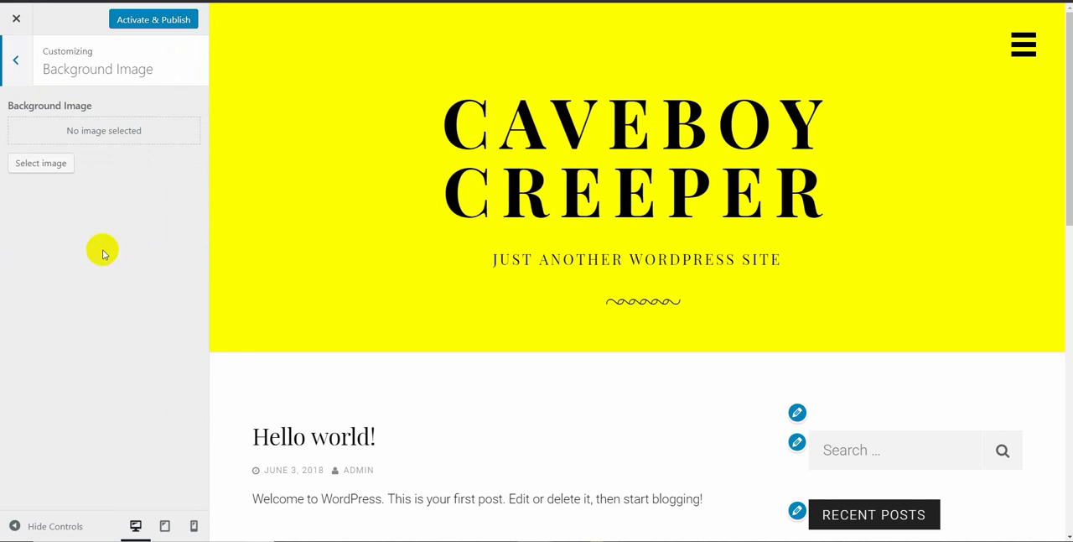
{"action": "left_click", "coordinate": [17, 64]}
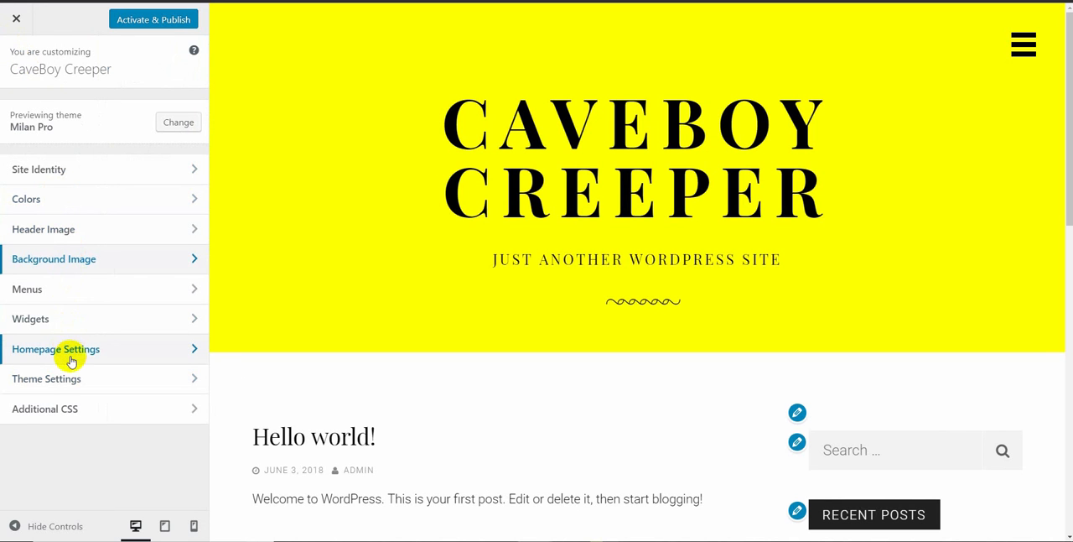
{"action": "left_click", "coordinate": [17, 22]}
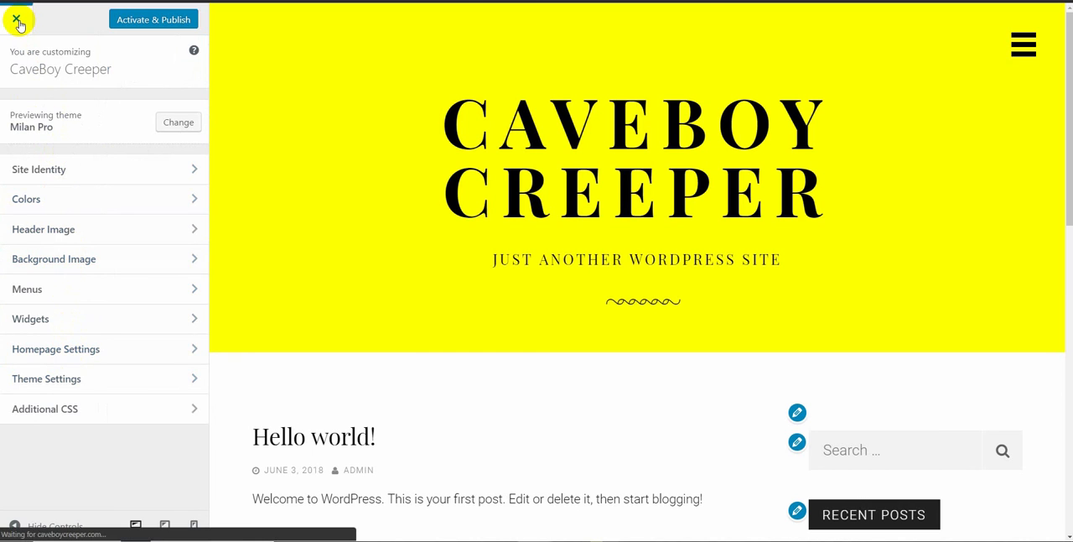